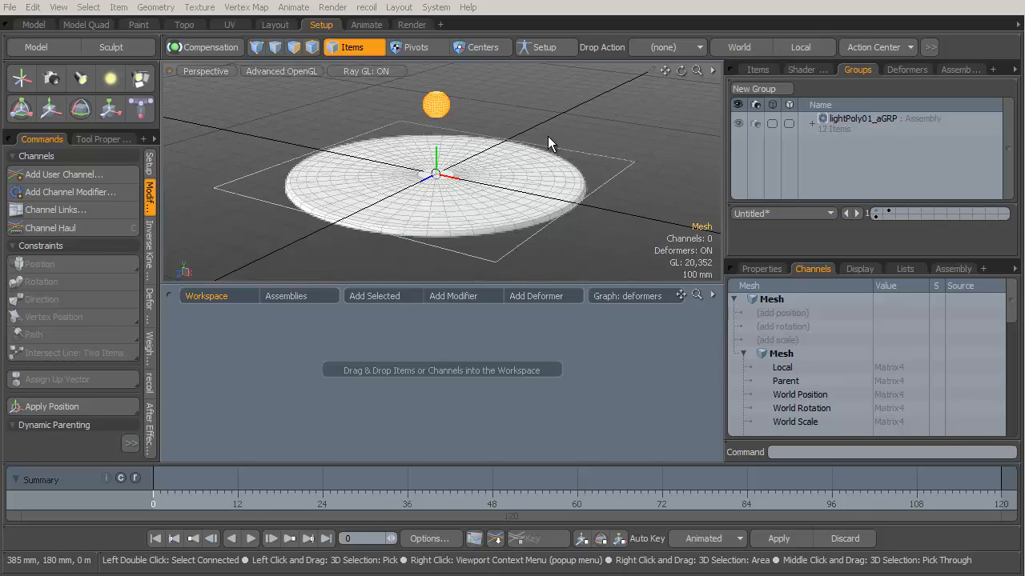
Turn off Ray GL in the perspective view and display the light sphere's control channels with Channel Haul.
click(356, 73)
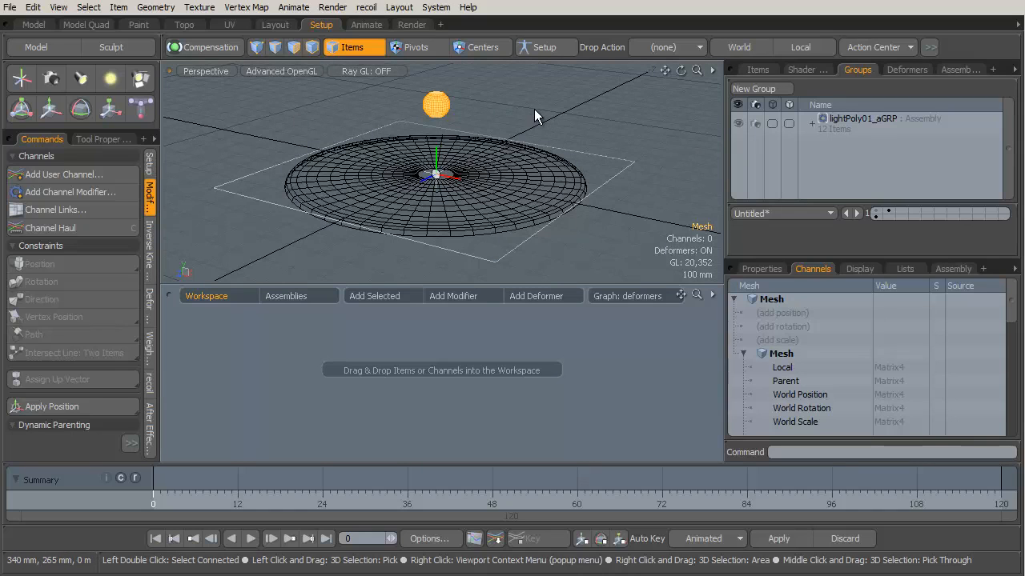
click(441, 105)
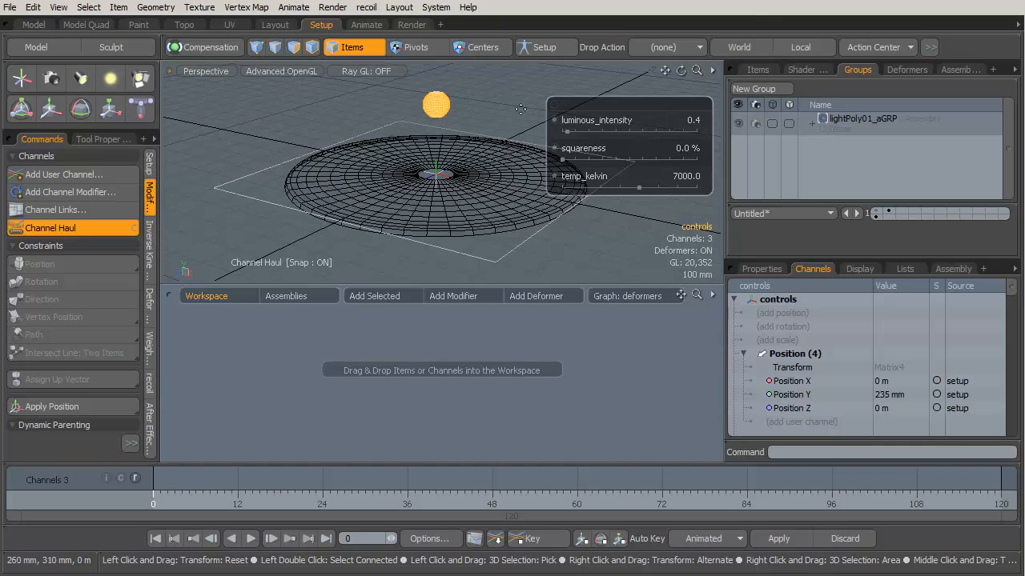
key(space)
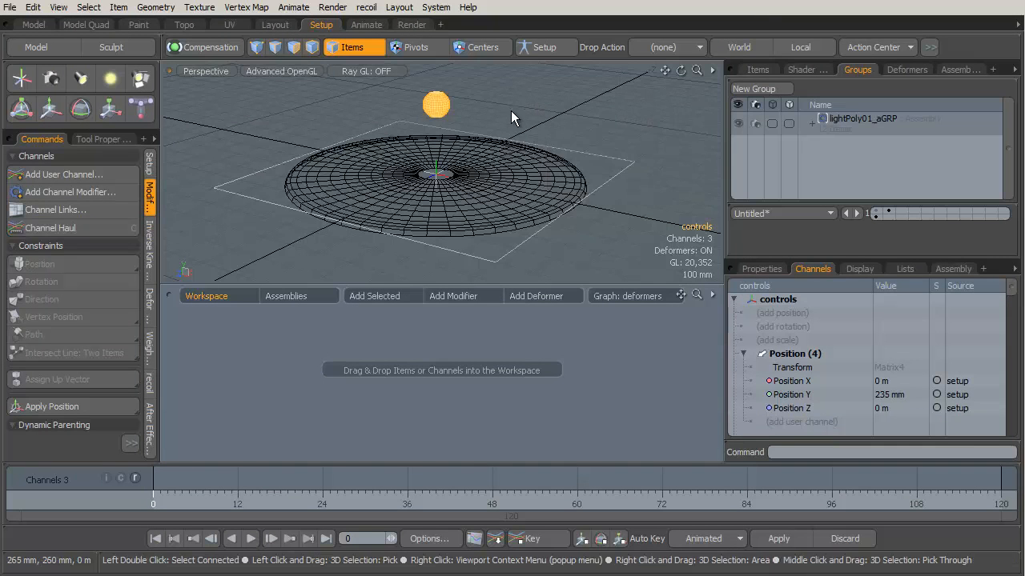
key(c)
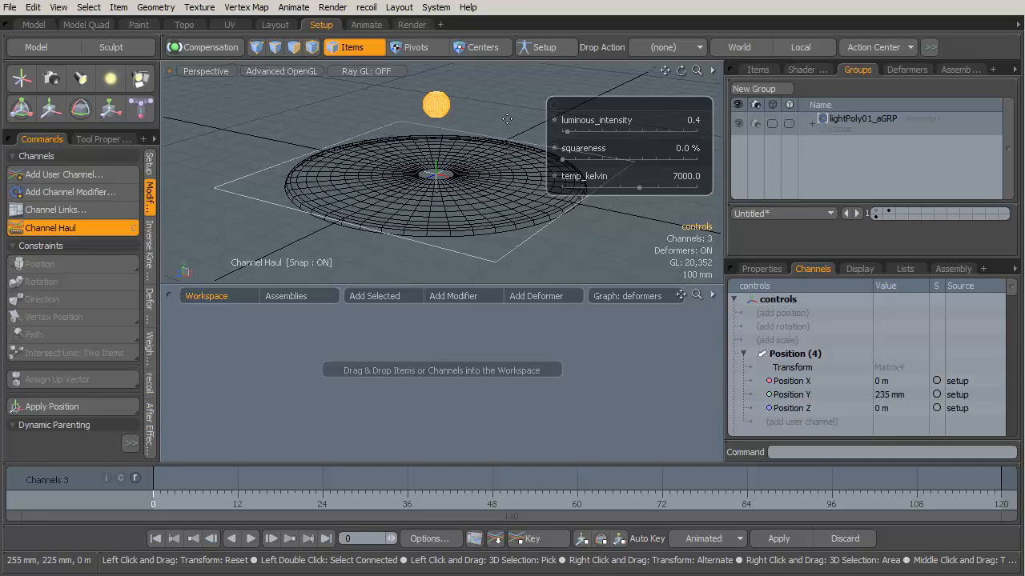
key(space)
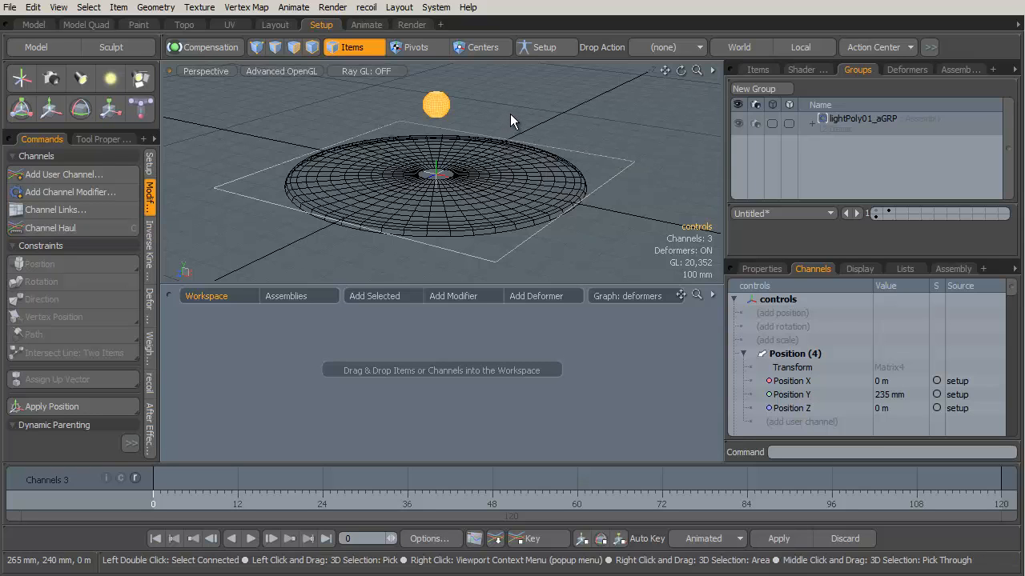
Switch to the scenes folder in Windows Explorer and open BLANK.lxo in modo.
key(alt+Tab)
key(alt+Tab)
key(alt+Tab)
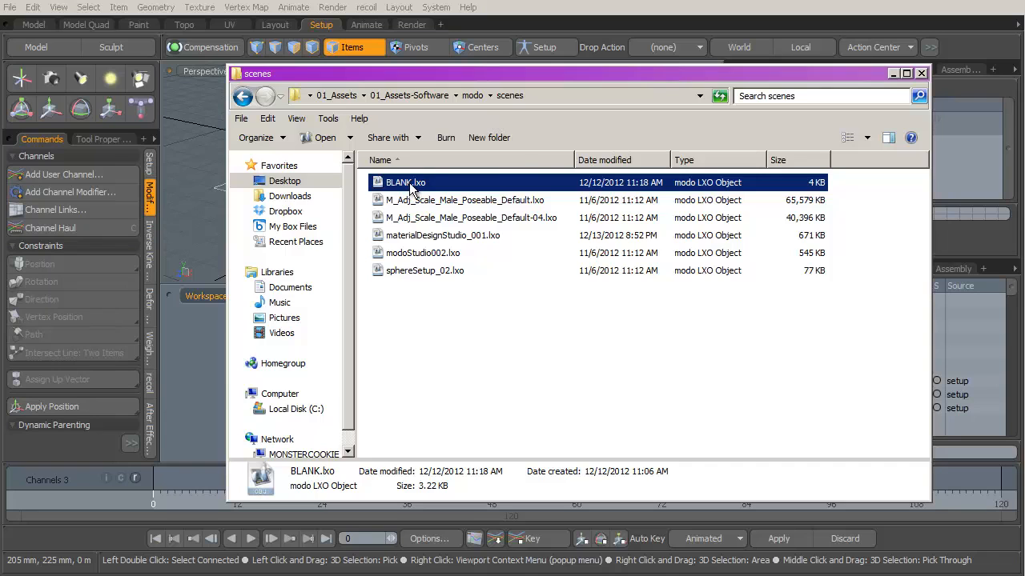
double_click(408, 186)
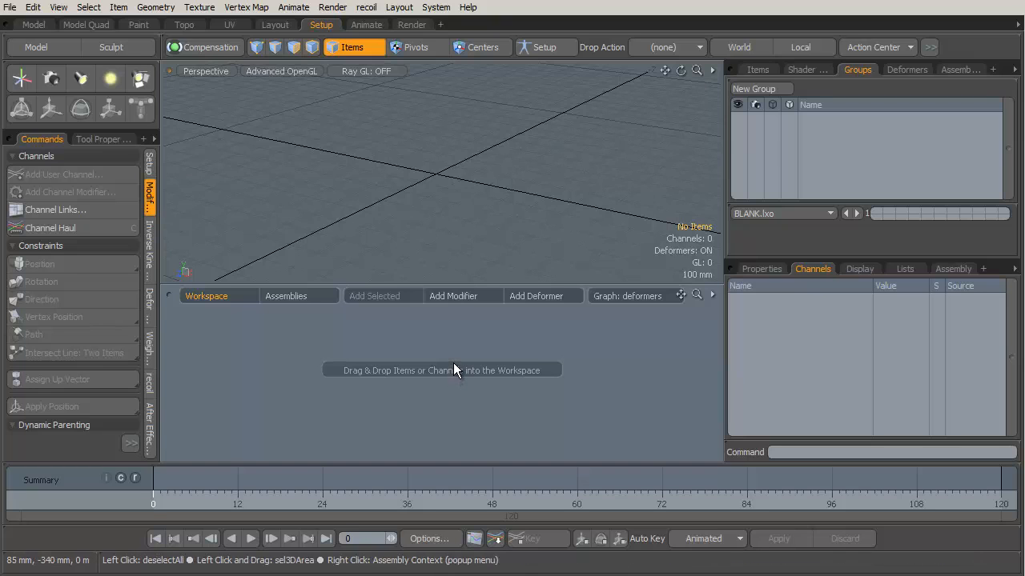
Enlarge the schematic view and create an Assembly group named map_values_01 using the From Selected Items mode.
key(ctrl+space)
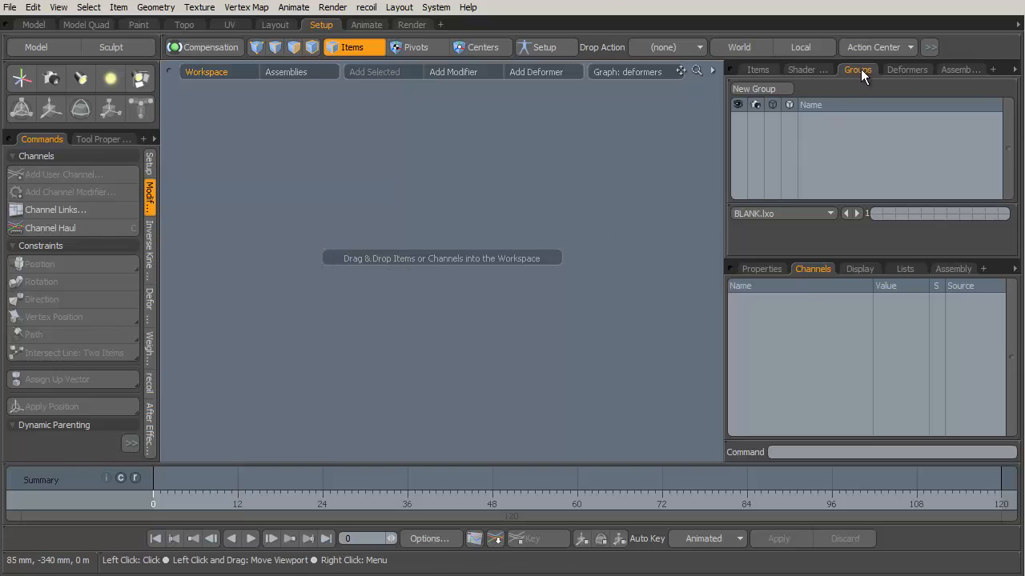
click(780, 88)
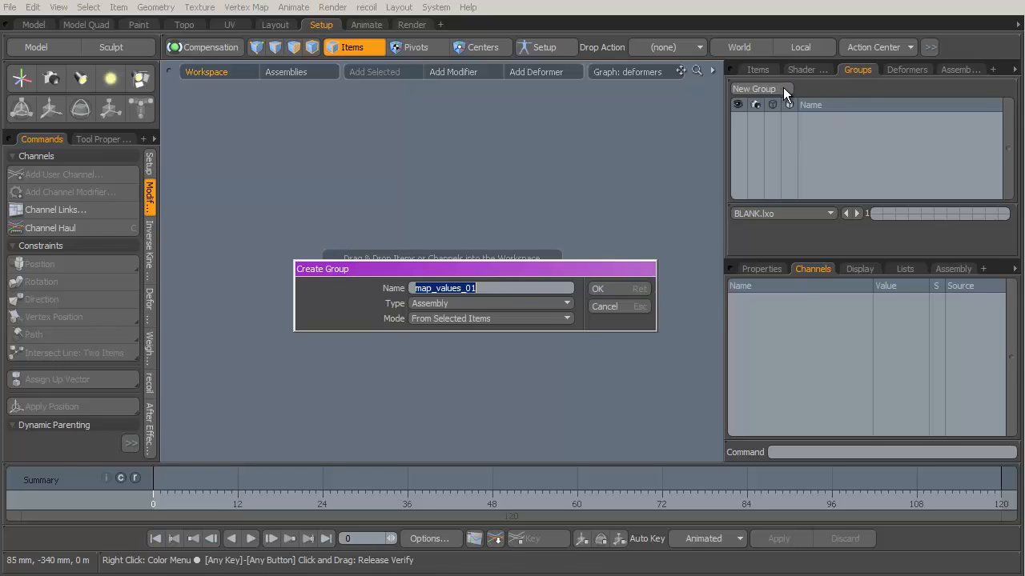
click(459, 319)
click(462, 305)
click(615, 289)
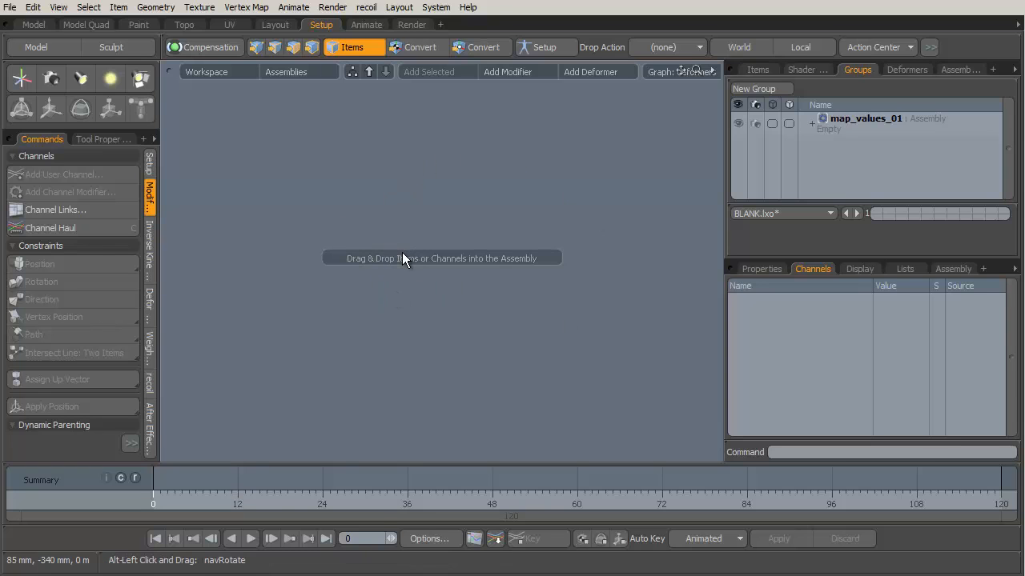
Switch to the Rosetta Code Map range page in the browser and examine the ranges, input value and mapping formula.
key(alt+Tab)
key(alt+Tab)
key(alt+Tab)
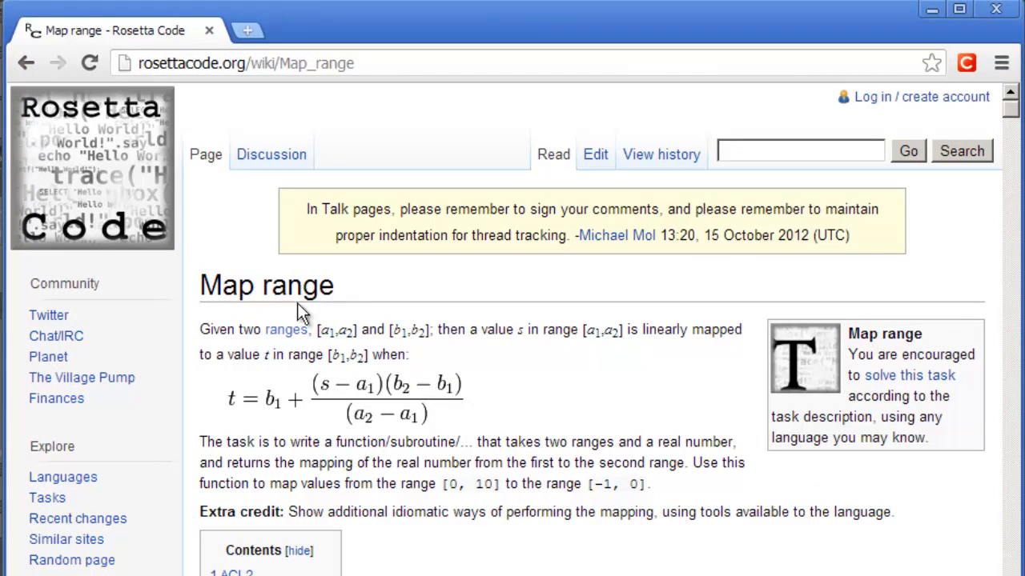
drag(324, 334, 426, 331)
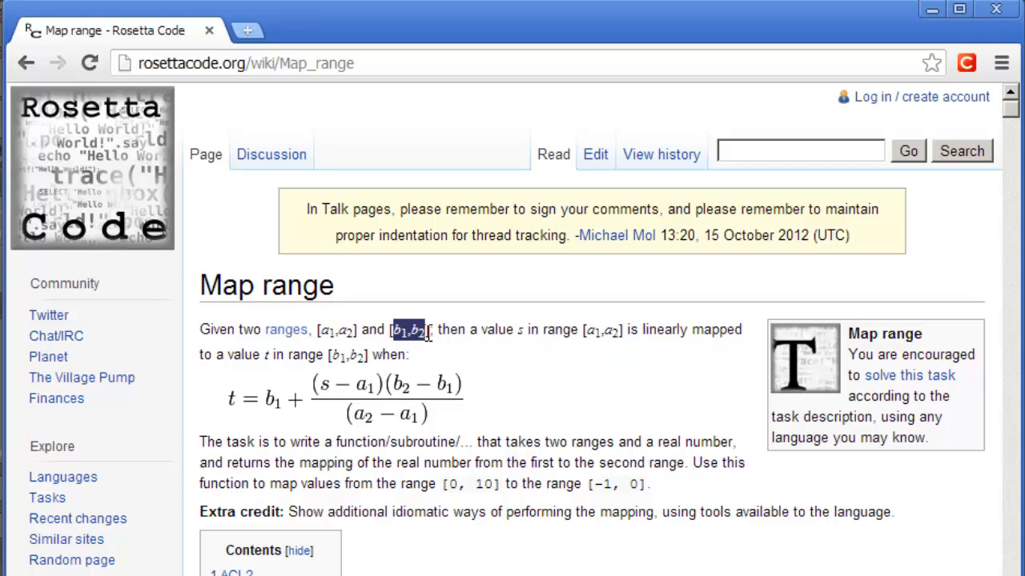
drag(513, 331, 524, 330)
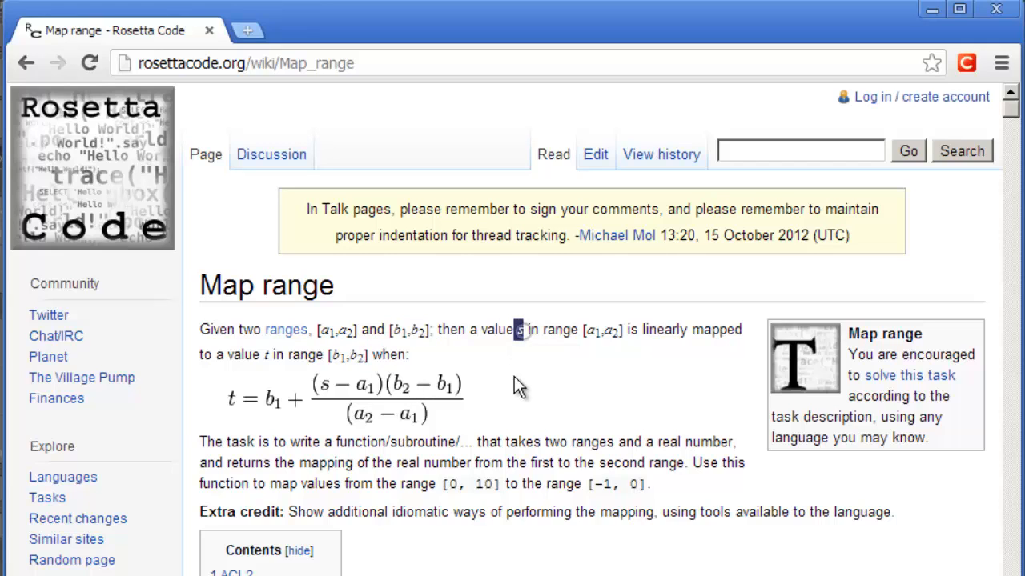
drag(588, 335, 618, 334)
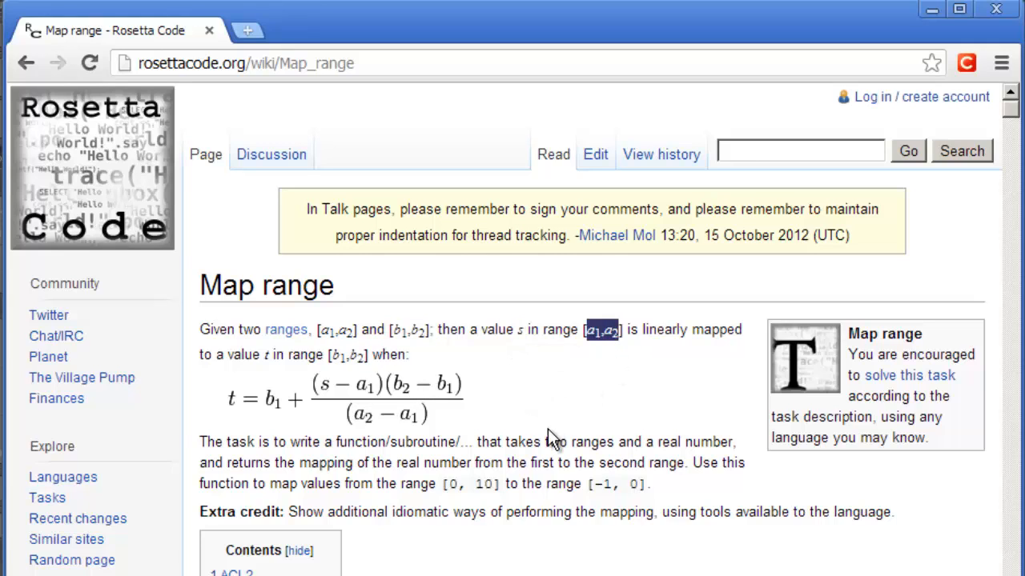
drag(265, 355, 368, 358)
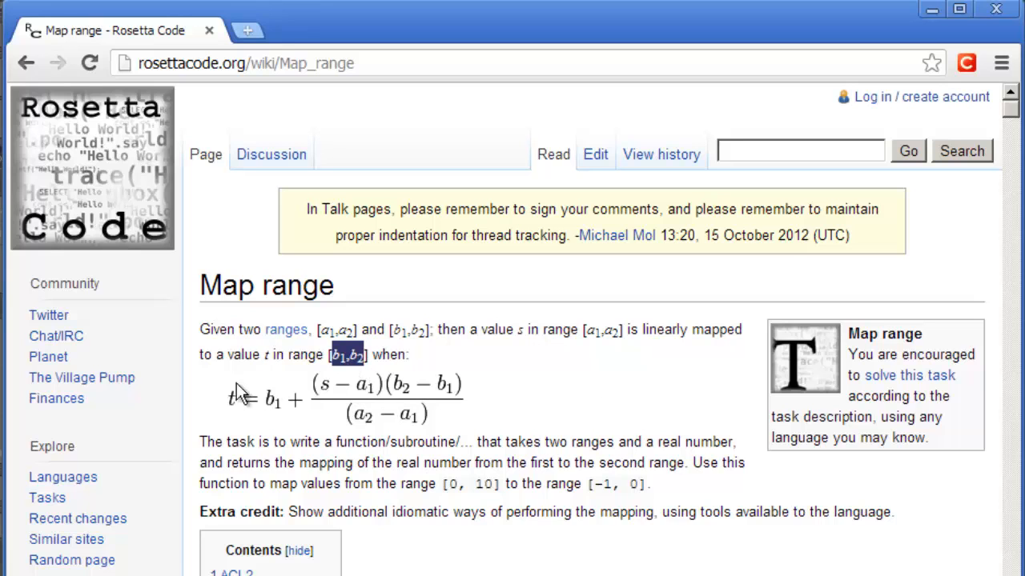
click(542, 382)
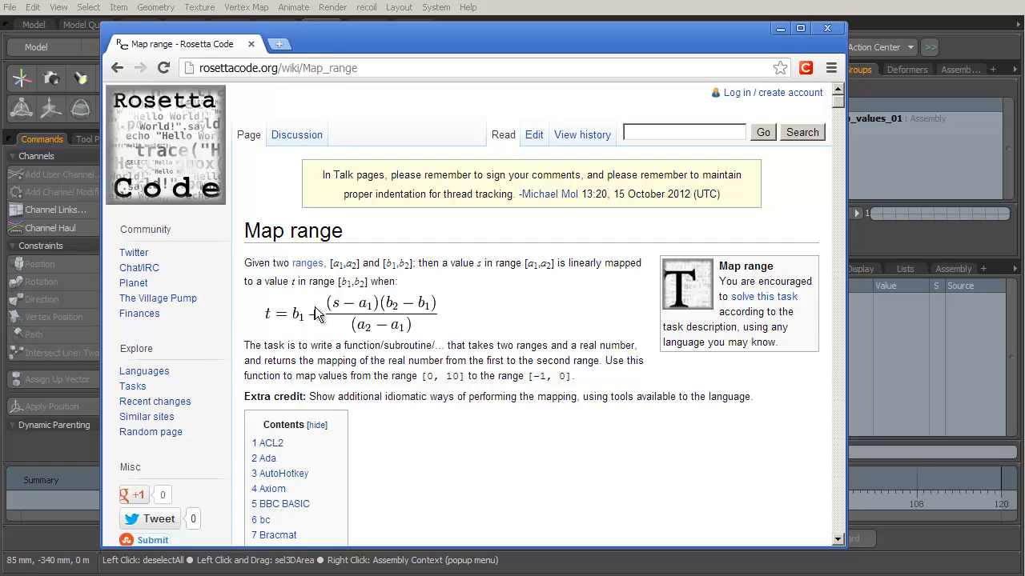
Switch back to modo and add a Basic Math:Add modifier to the map_values_01 assembly.
key(alt+Tab)
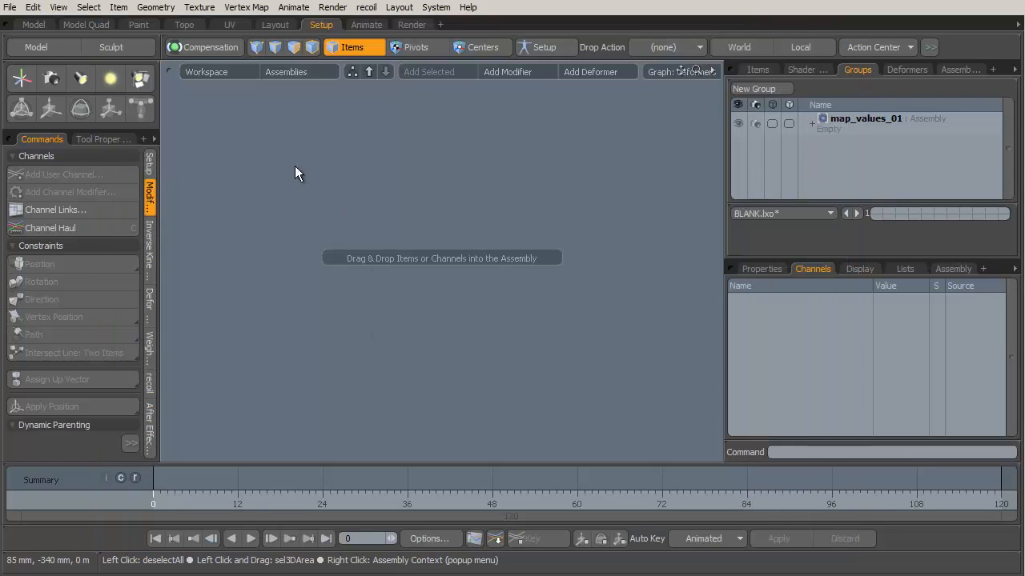
click(504, 72)
mouse_move(507, 141)
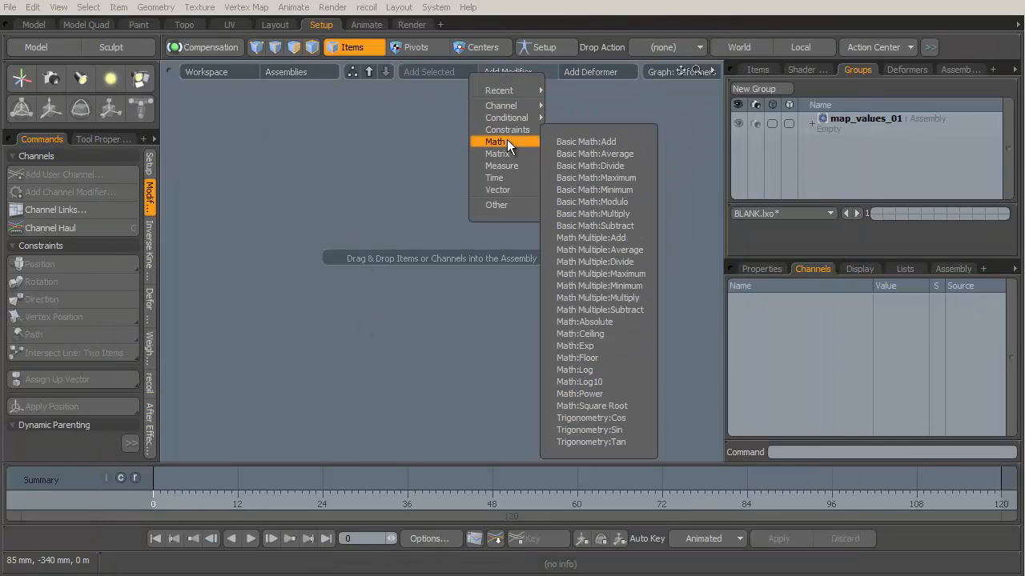
click(632, 142)
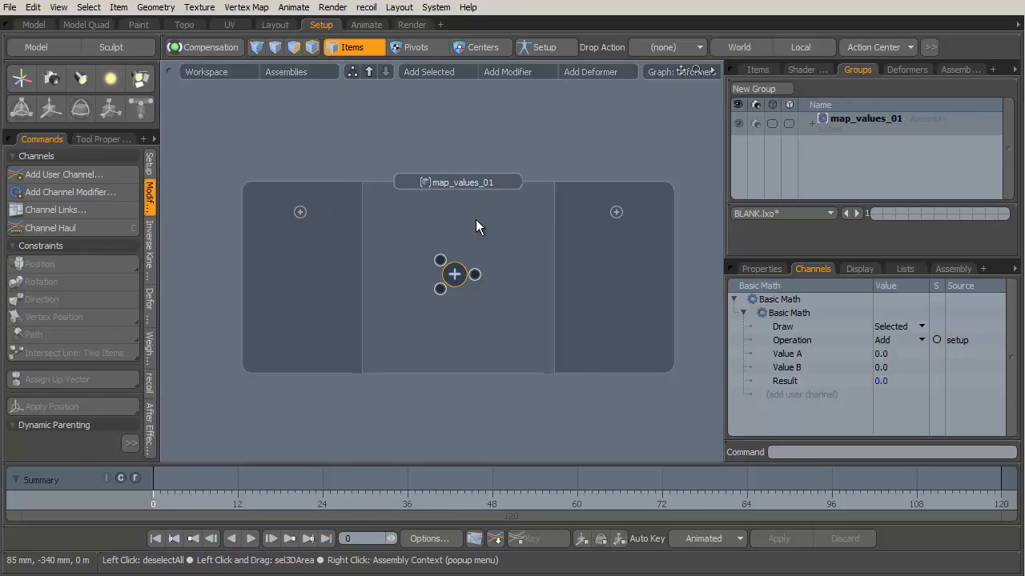
Add a scalar float input channel named input_val to the map_values_01 assembly.
click(300, 213)
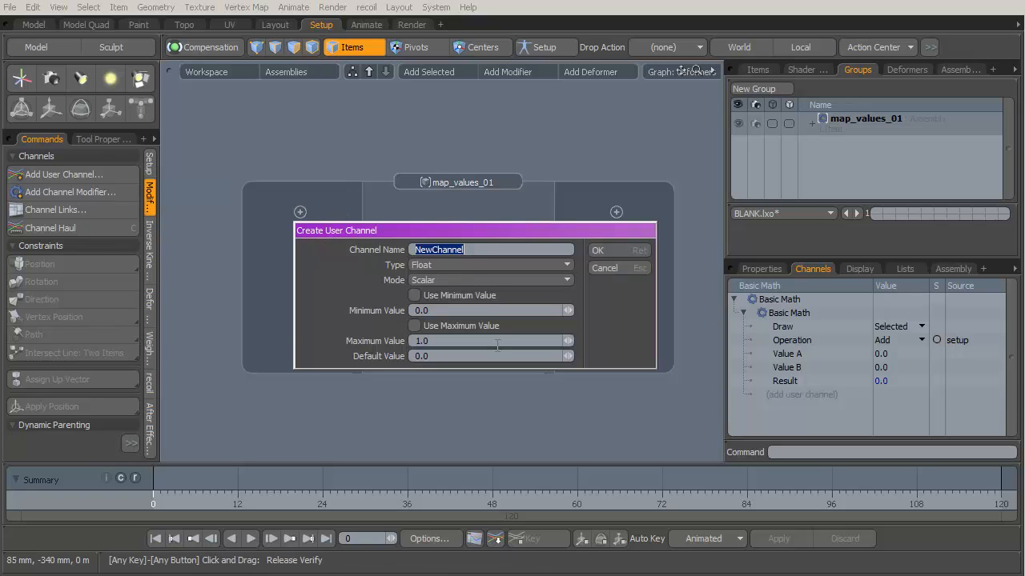
text(input_val)
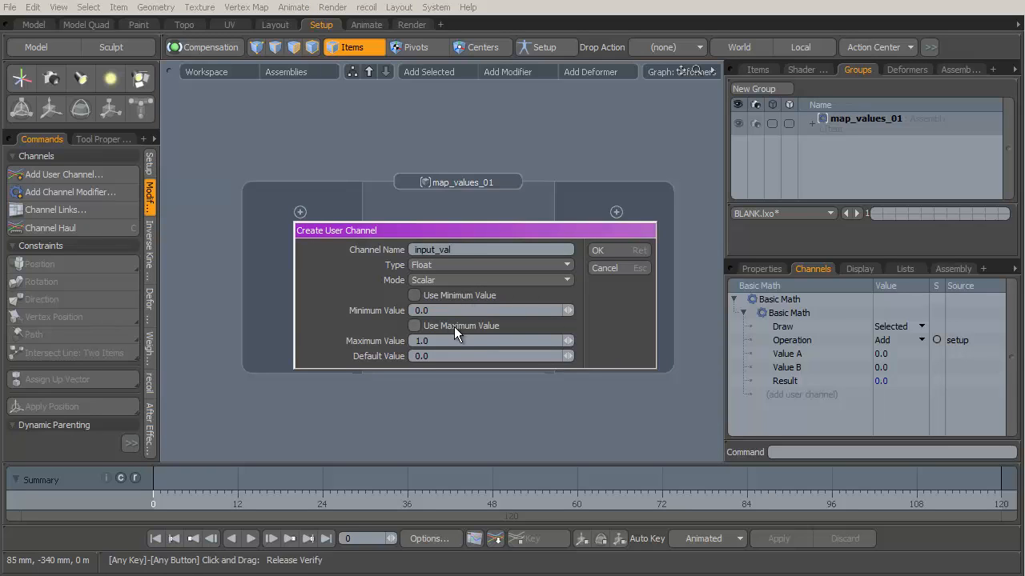
click(615, 252)
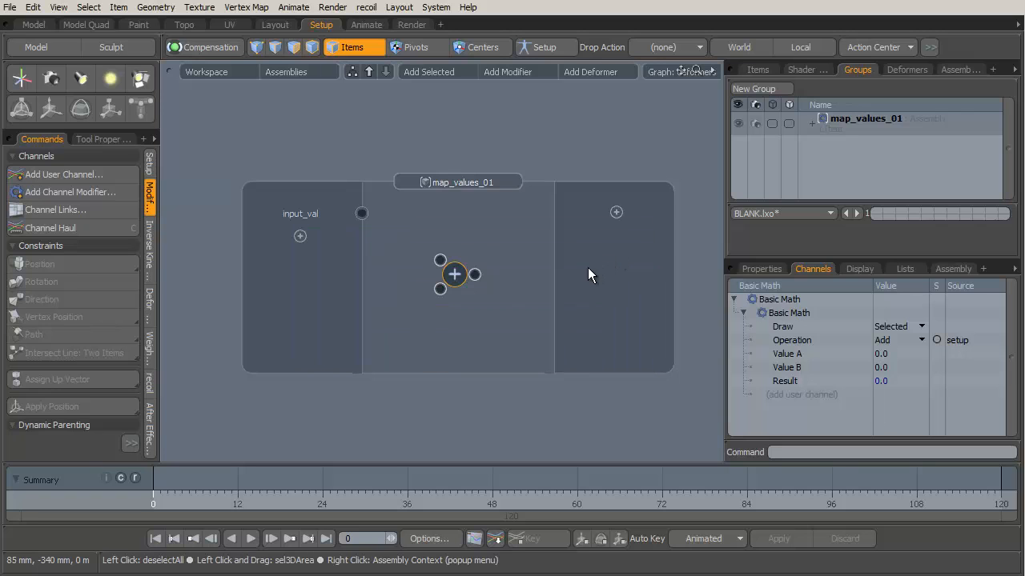
Add two scalar float input channels named a1 and a2 to the assembly below input_val.
click(300, 236)
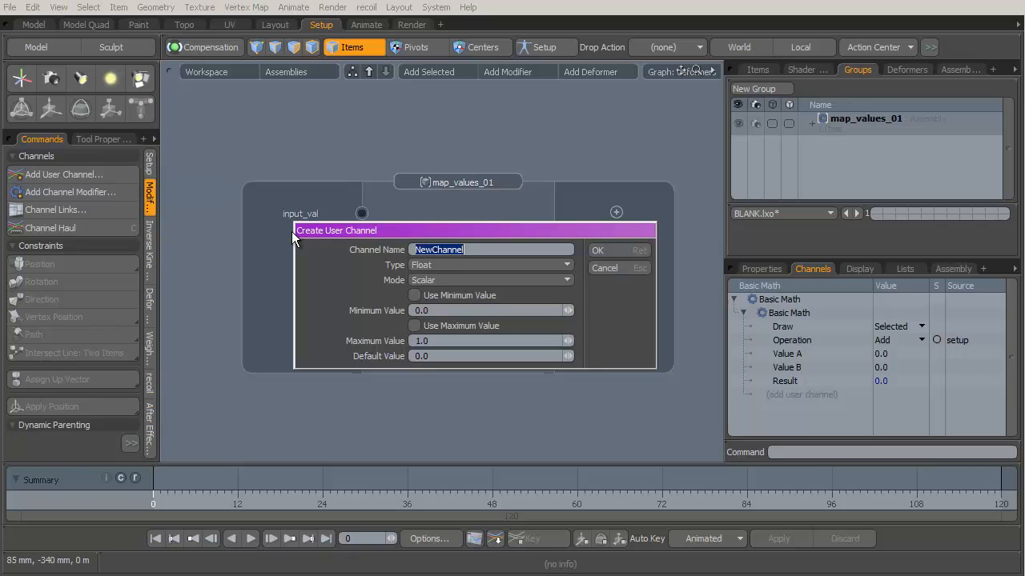
text(a1)
key(Return)
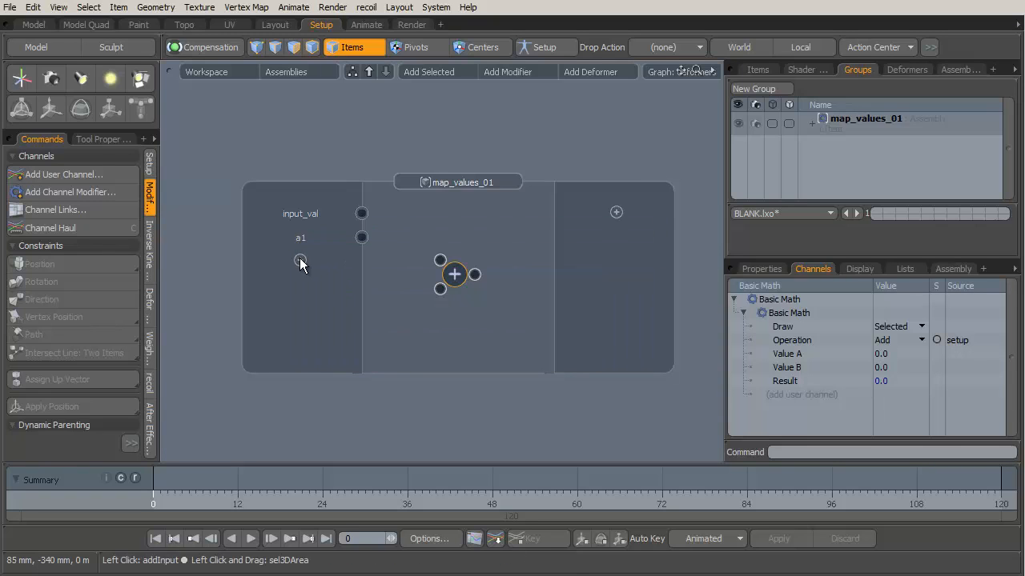
click(300, 261)
key(BackSpace)
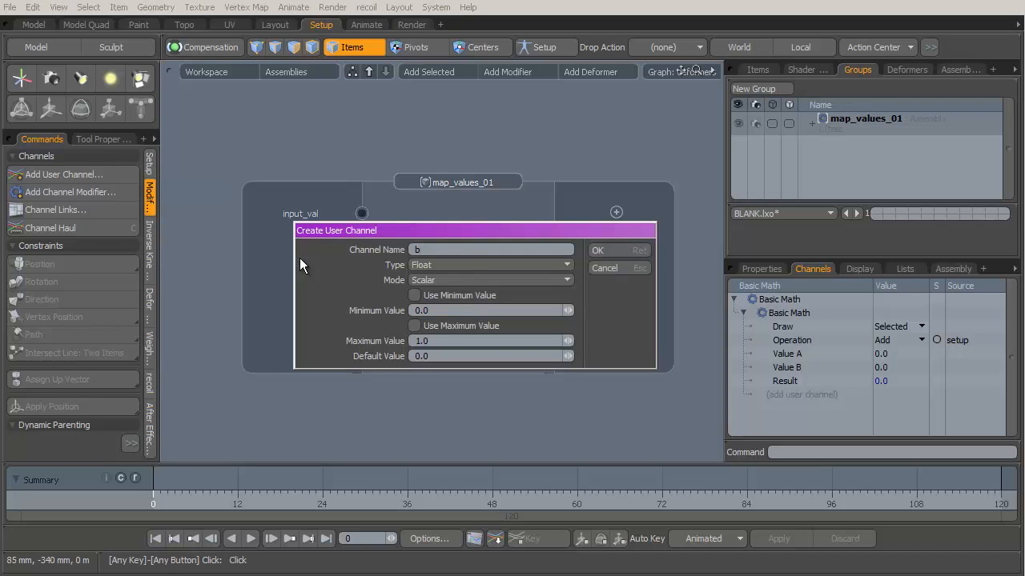
text(a2)
key(Return)
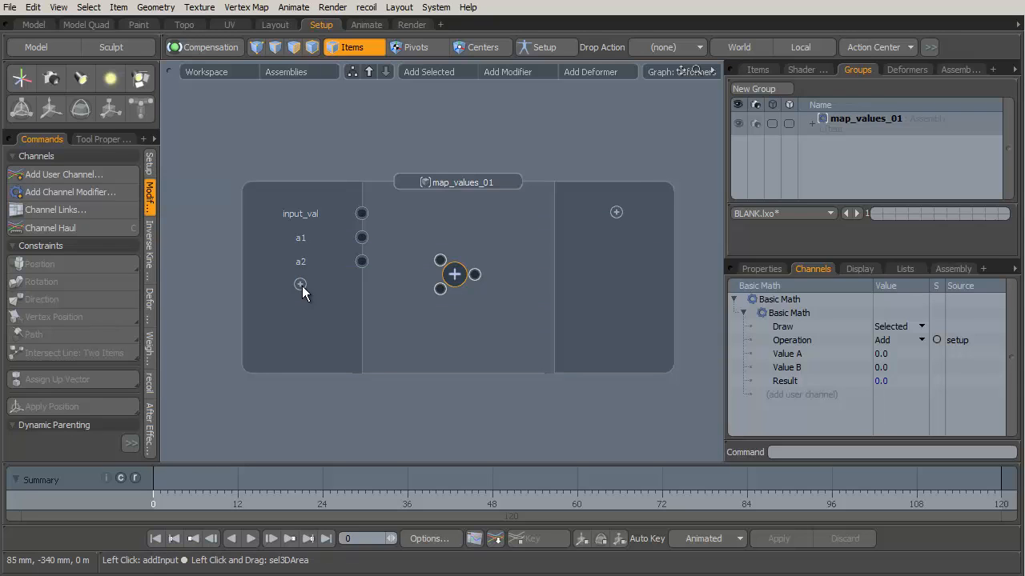
Add two scalar float input channels named b1 and b2 to the assembly below a2.
click(302, 286)
text(b1)
key(Return)
click(300, 307)
text(b2)
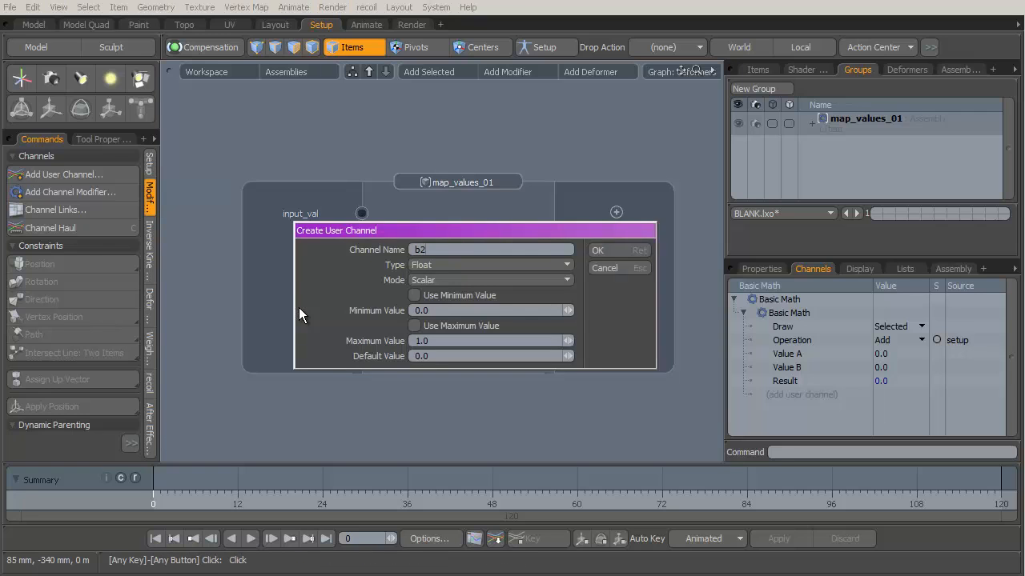
key(Return)
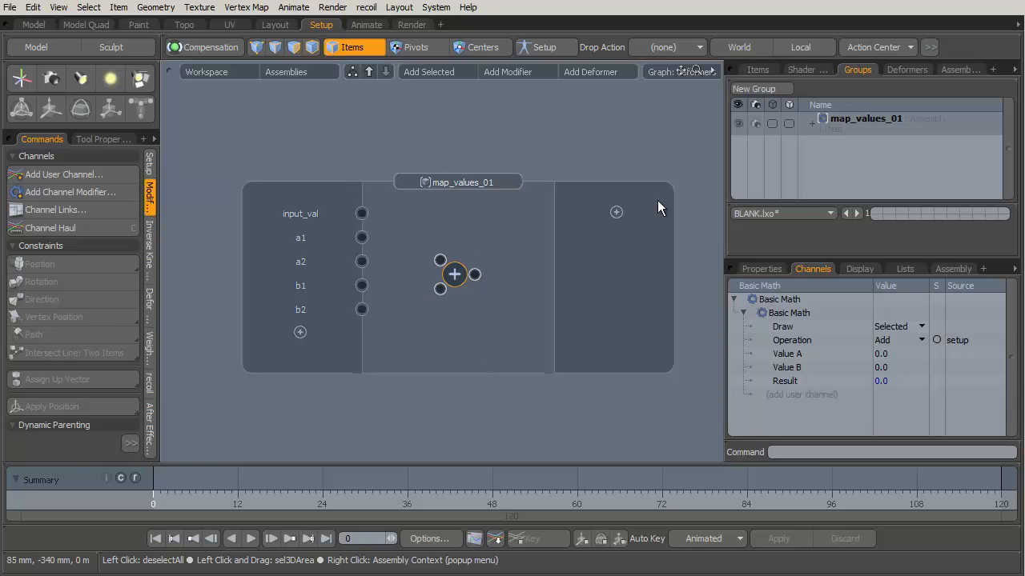
Add a scalar float output channel named output_val to the map_values_01 assembly.
click(616, 212)
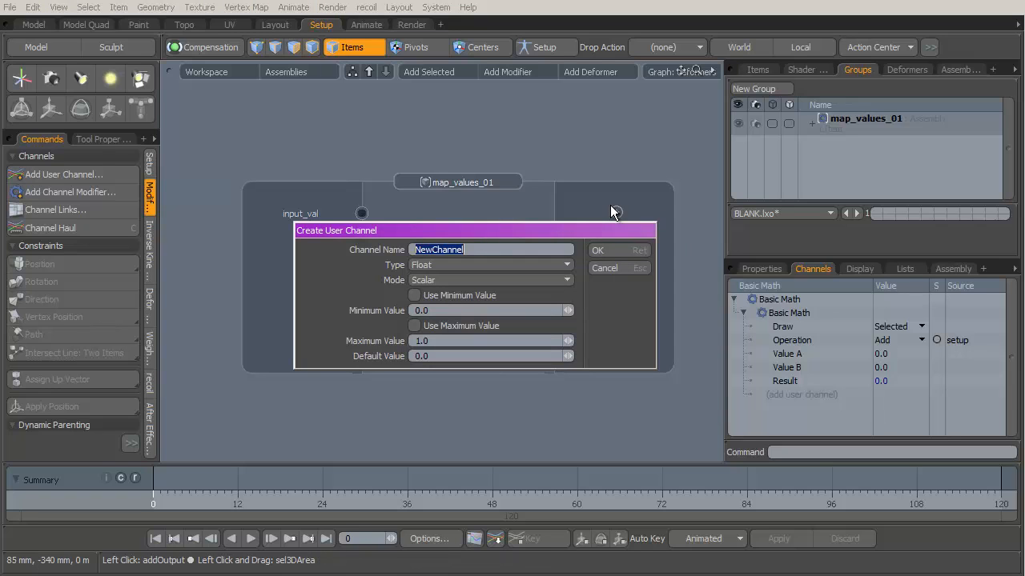
text(output_val)
key(Return)
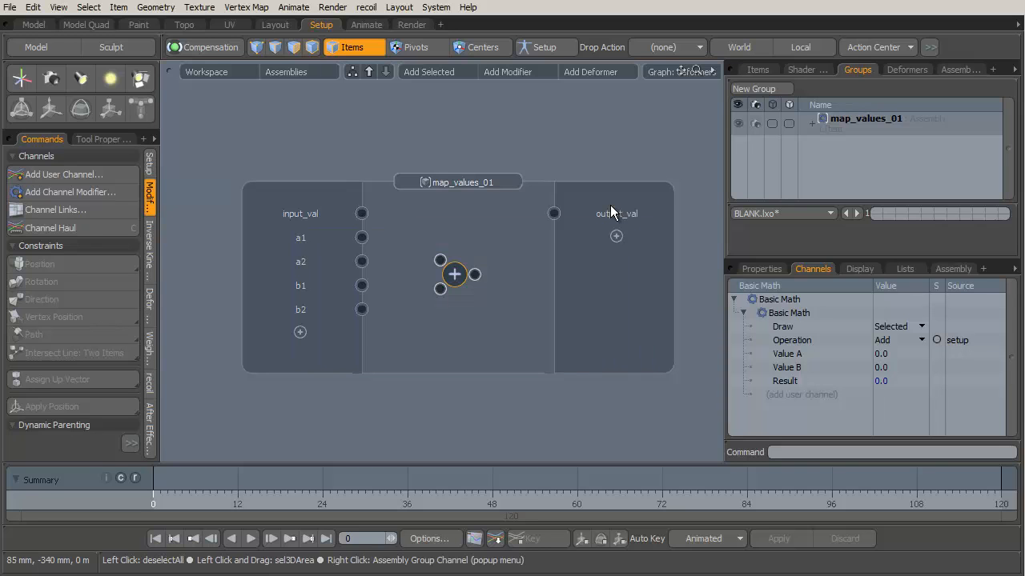
Consult the Map range formula in the browser and link the assembly's b1 input to Value B of the Add node in modo.
key(alt+Tab)
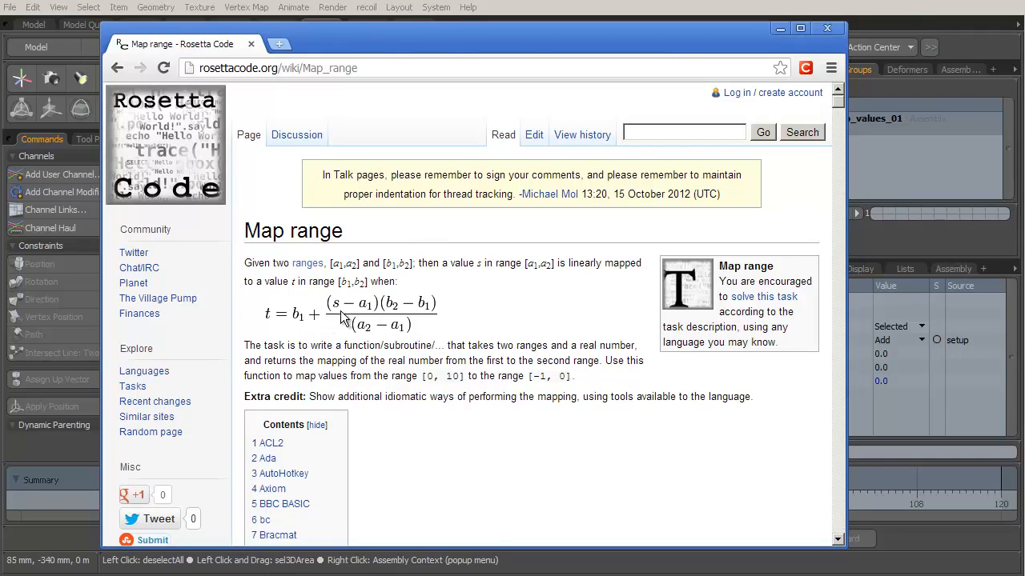
key(alt+Tab)
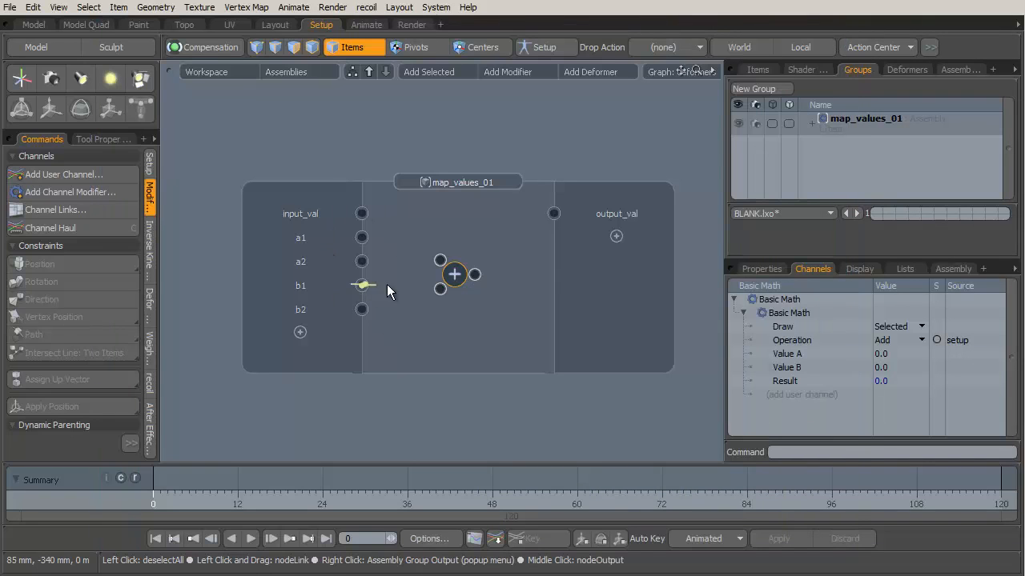
drag(387, 285, 440, 289)
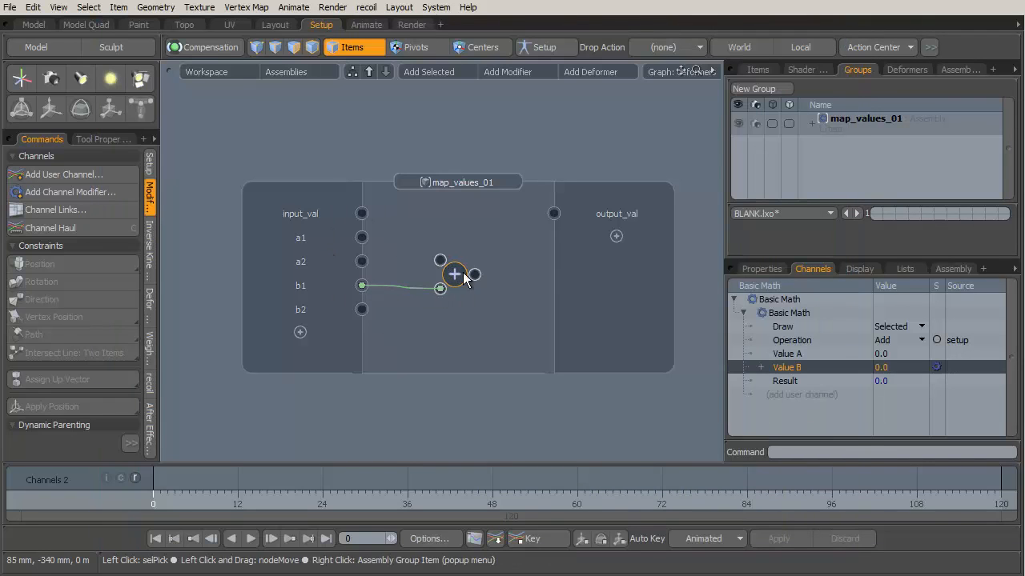
key(alt+Tab)
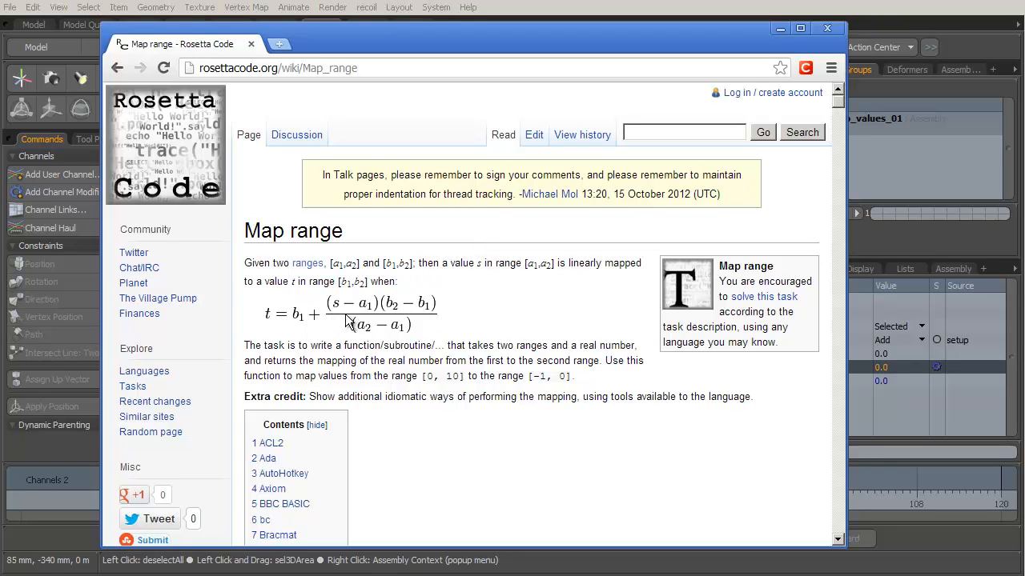
key(alt+Tab)
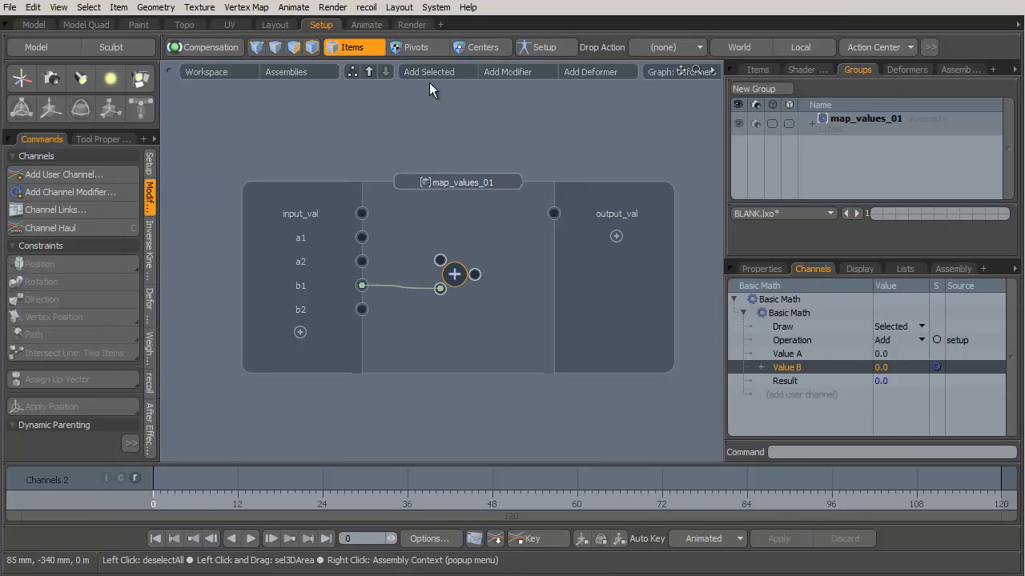
Add a Basic Math Divide node to the map_values_01 assembly and place it above the Add node.
click(513, 71)
mouse_move(513, 108)
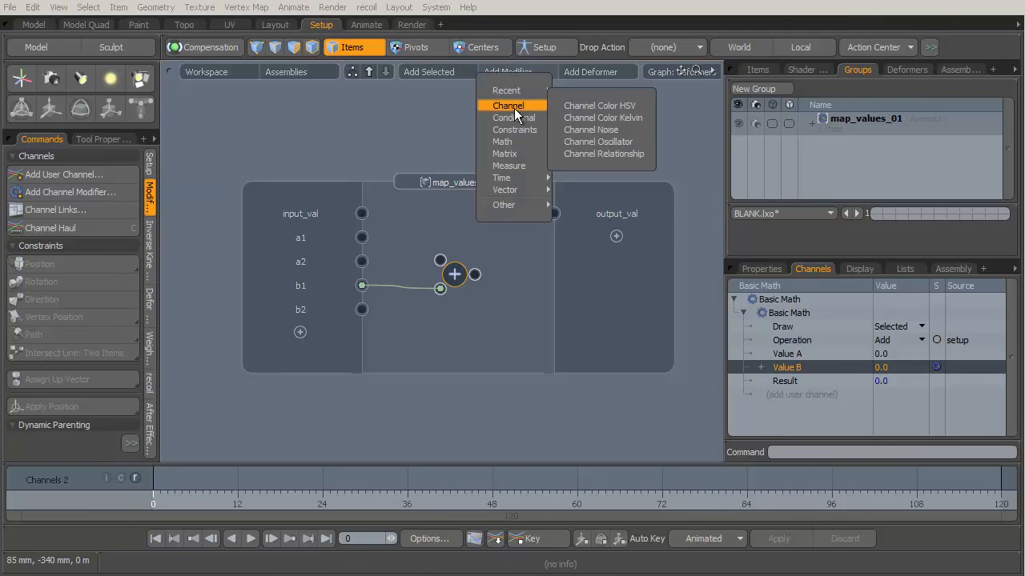
mouse_move(511, 141)
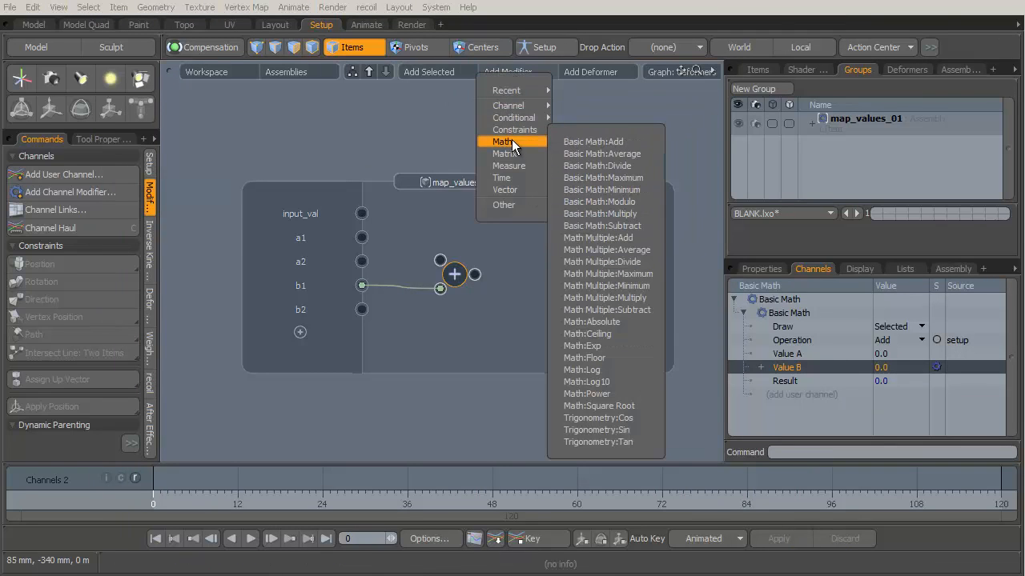
click(639, 165)
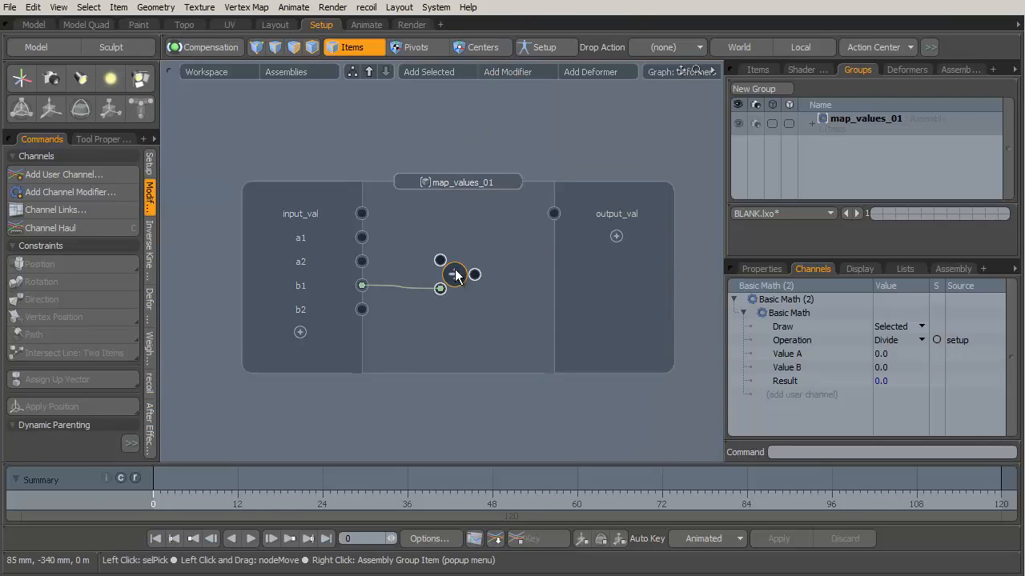
drag(453, 275, 428, 178)
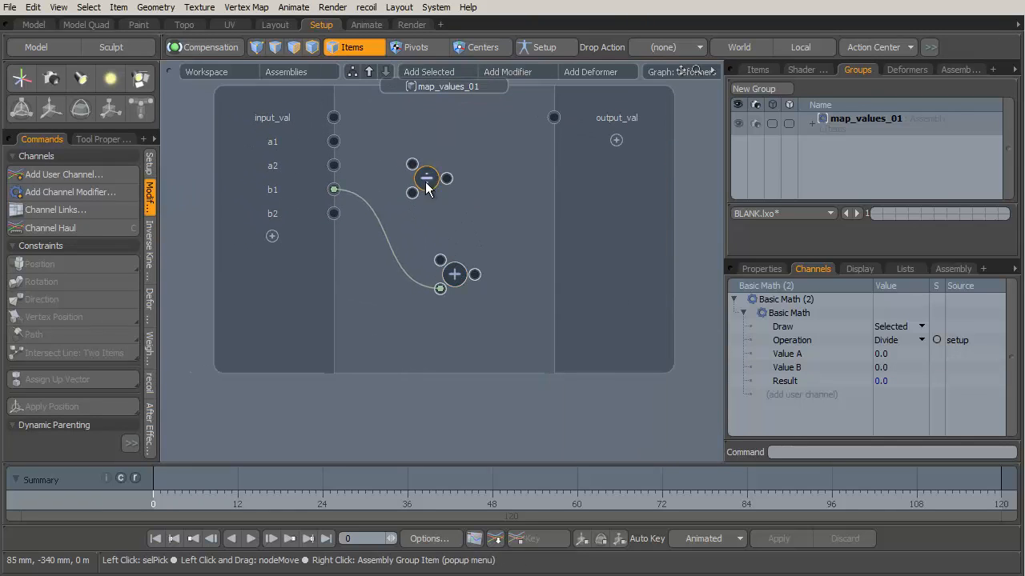
alt+shift+drag(471, 210, 513, 254)
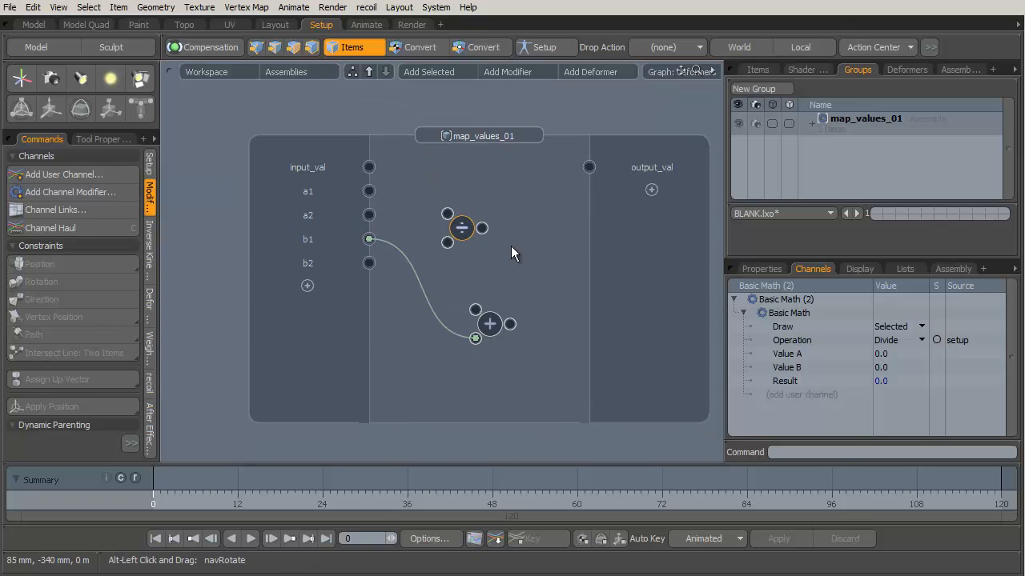
Check the Map range formula in the browser, then add a Basic Math Subtract node in modo to the left of the Divide node.
key(alt+Tab)
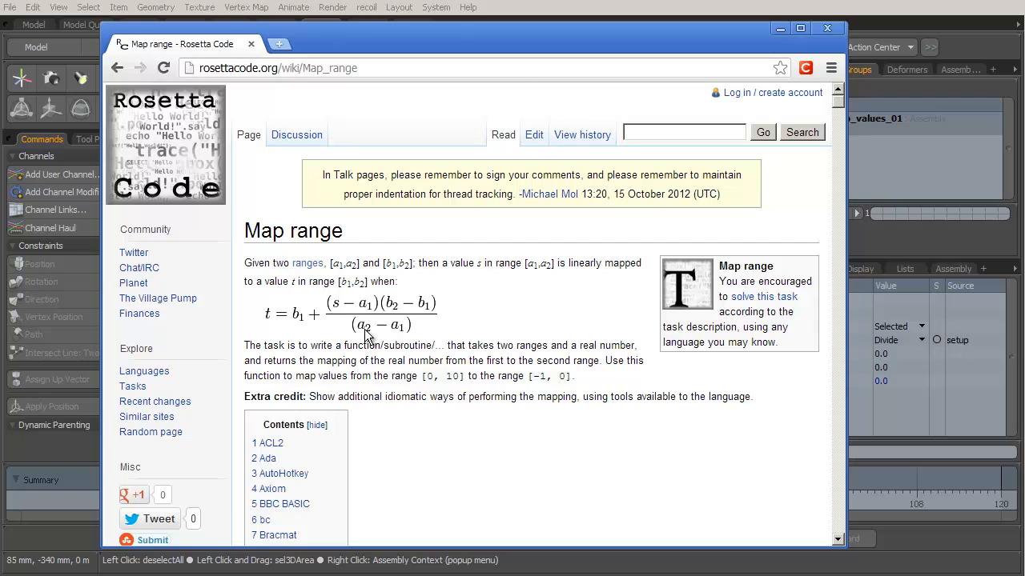
key(alt+Tab)
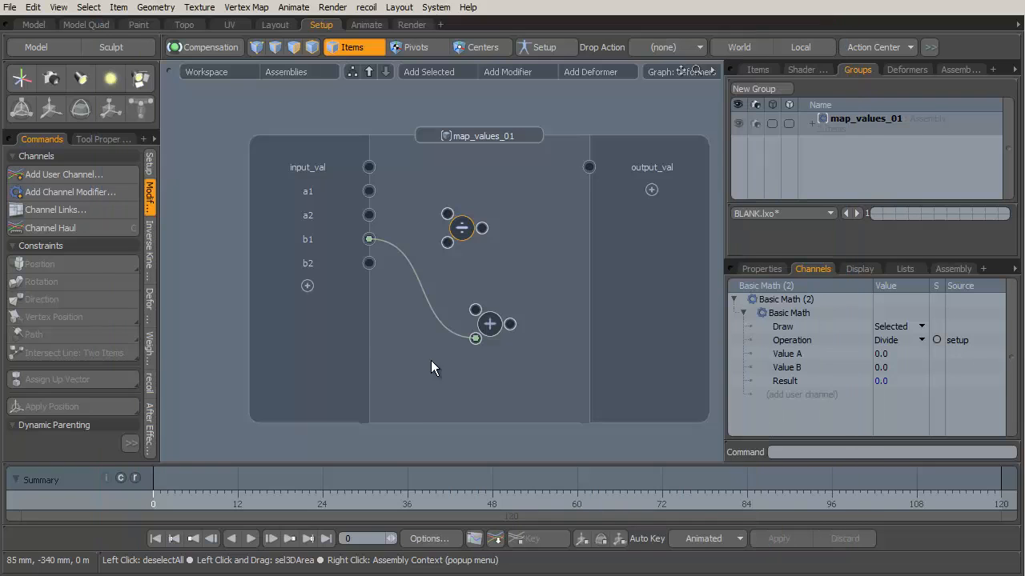
click(506, 72)
mouse_move(525, 104)
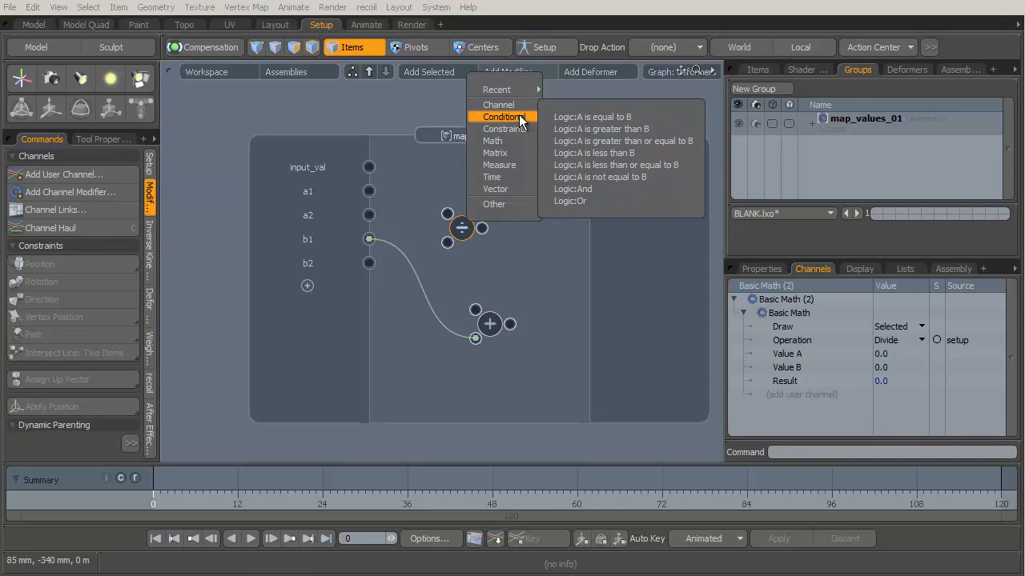
mouse_move(512, 145)
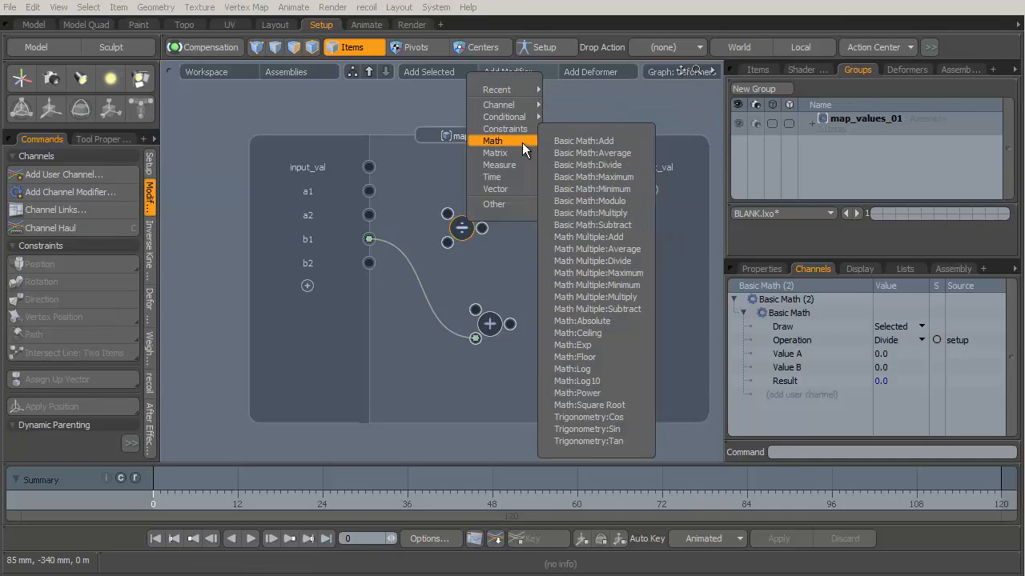
click(623, 225)
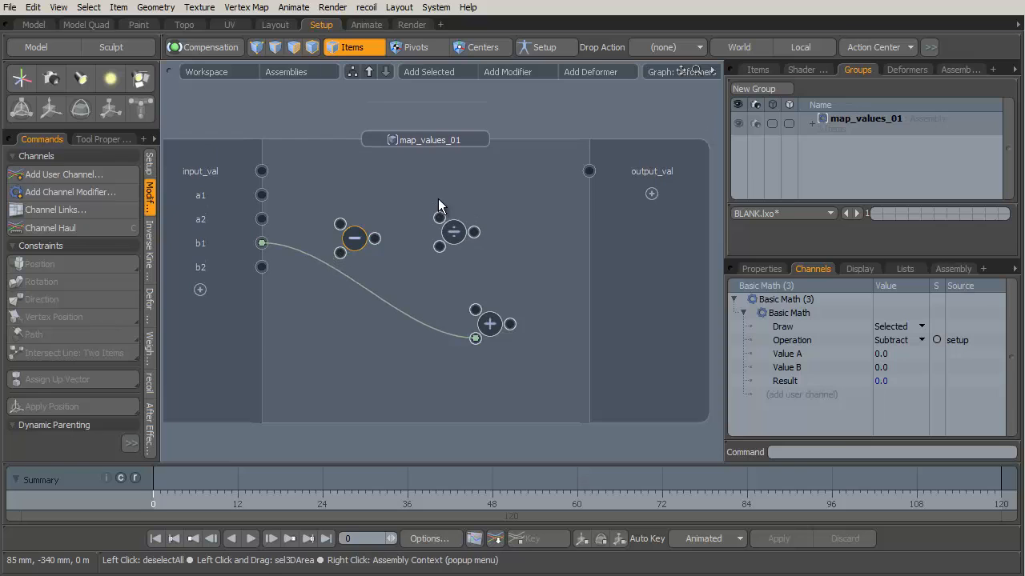
Following the formula's denominator, link a2 and a1 to the Subtract node's Value A and Value B, and its Result to the Divide node's Value B.
key(alt+Tab)
key(alt+Tab)
key(alt+Tab)
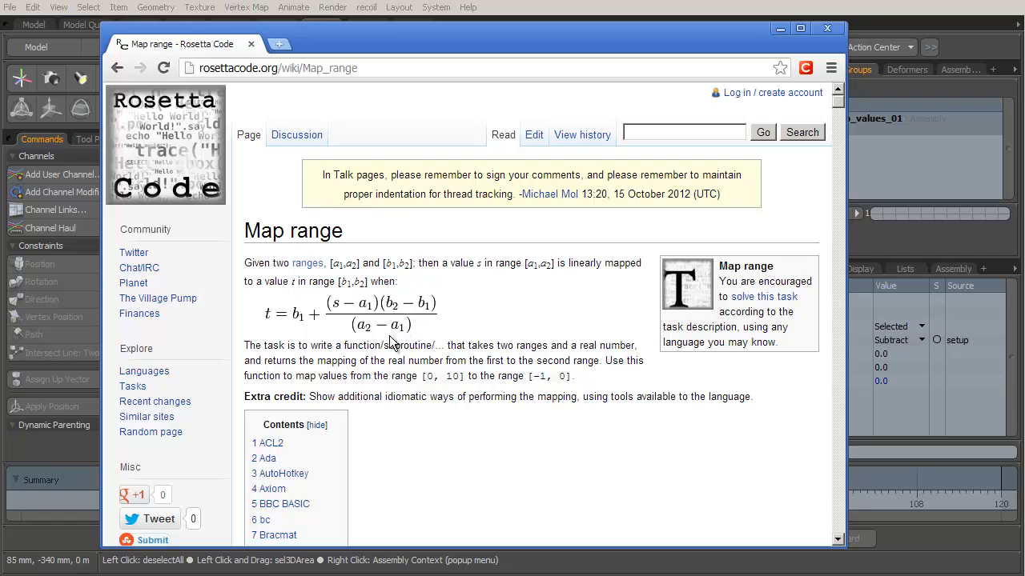
key(alt+Tab)
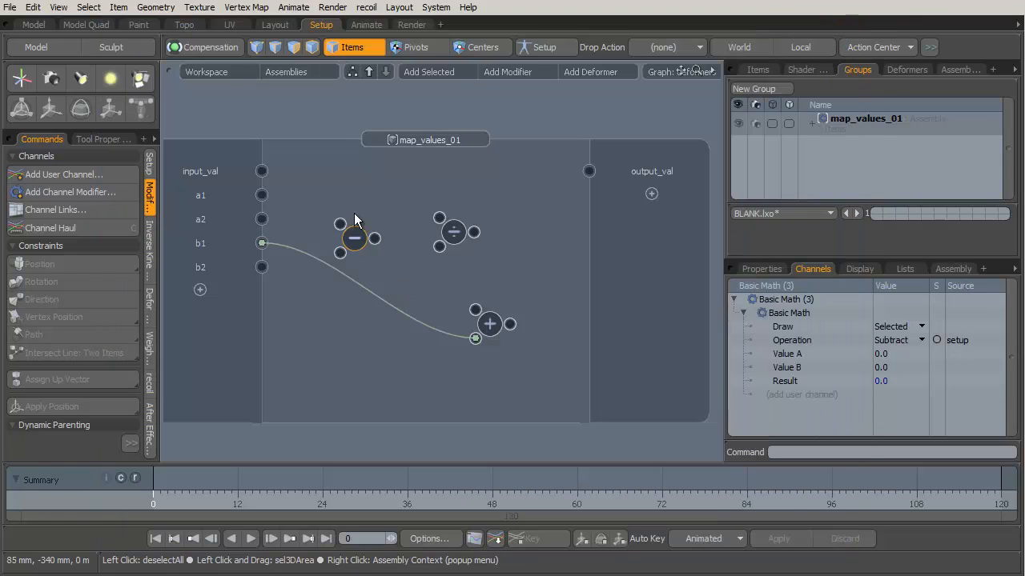
drag(264, 218, 340, 223)
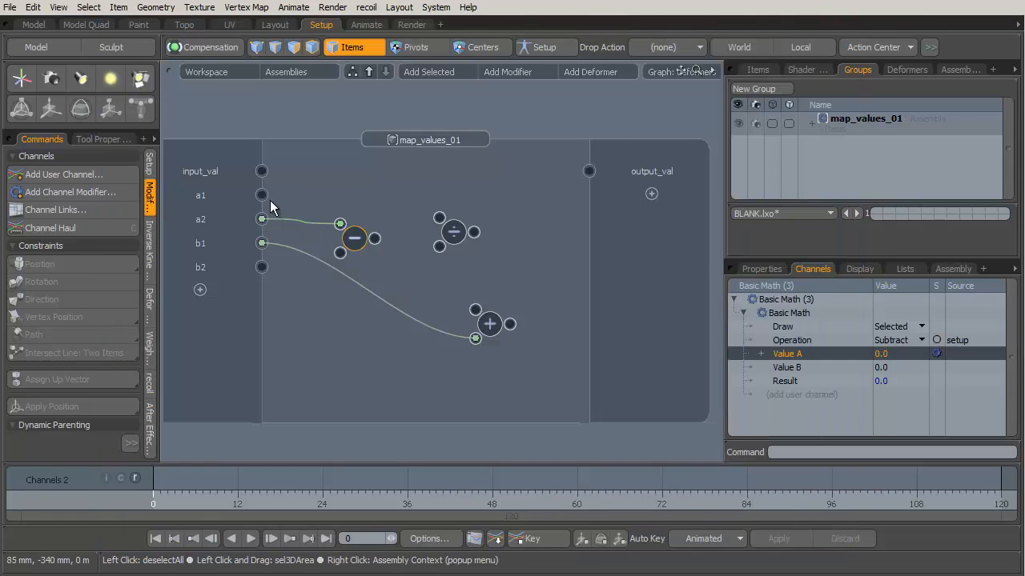
drag(262, 195, 465, 195)
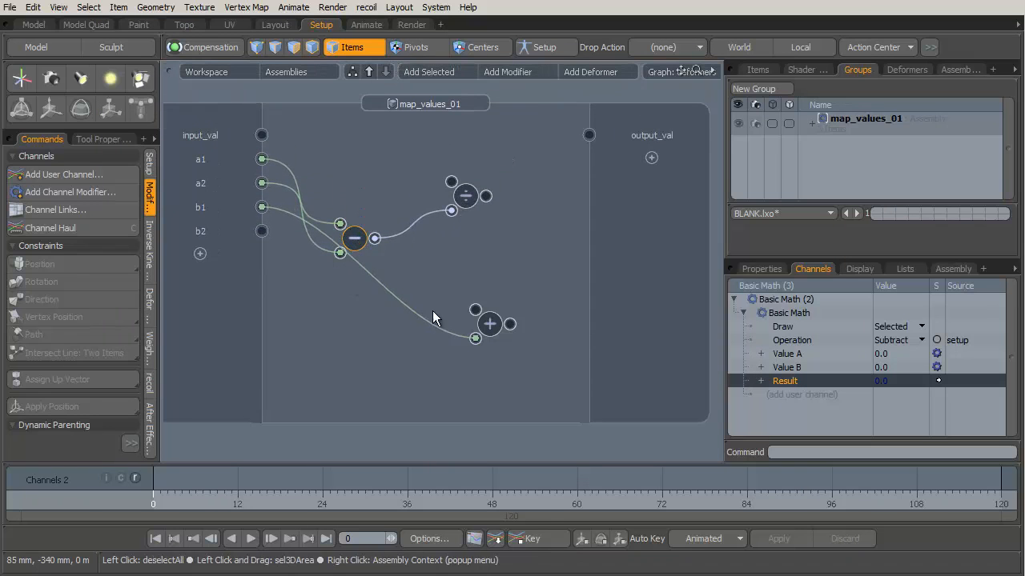
Move the Add node beneath the Subtract node and check the Map range formula in the browser before returning to modo.
drag(485, 328, 357, 305)
key(alt+Tab)
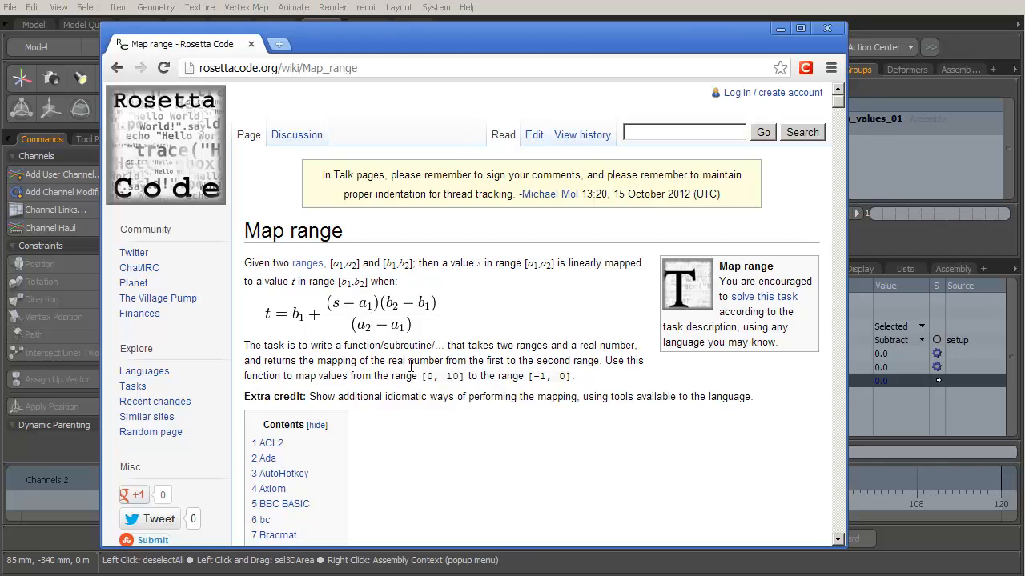
key(alt+Tab)
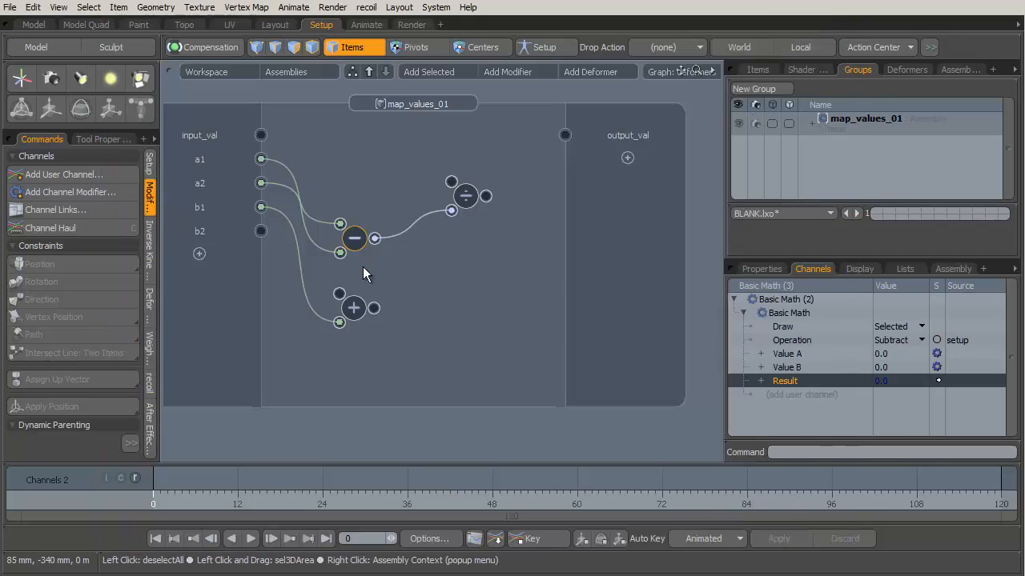
Add a second Basic Math Subtract node above the first, linking input_val to its Value A and a1 to its Value B.
click(503, 72)
mouse_move(508, 140)
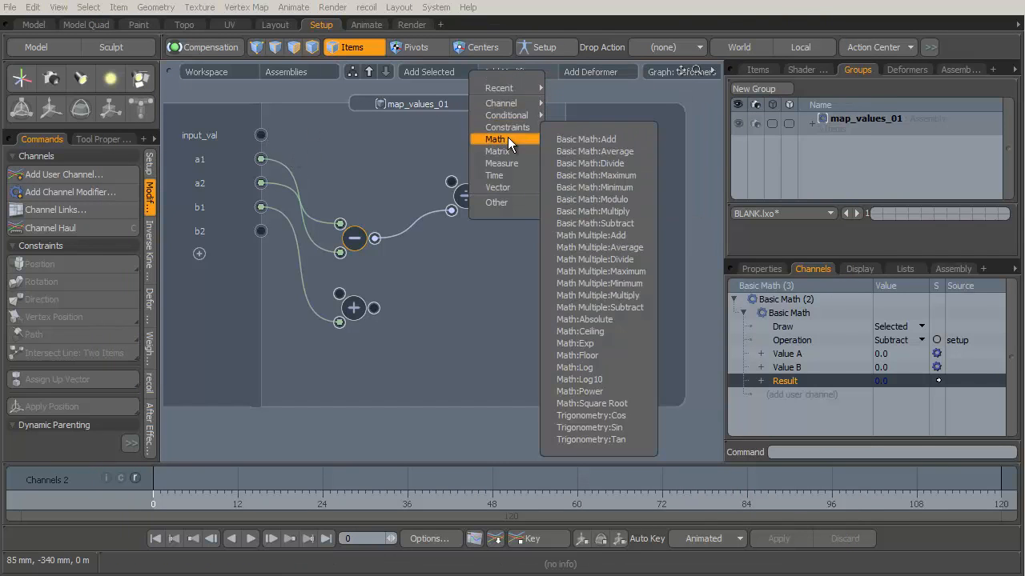
click(631, 224)
drag(508, 213, 344, 139)
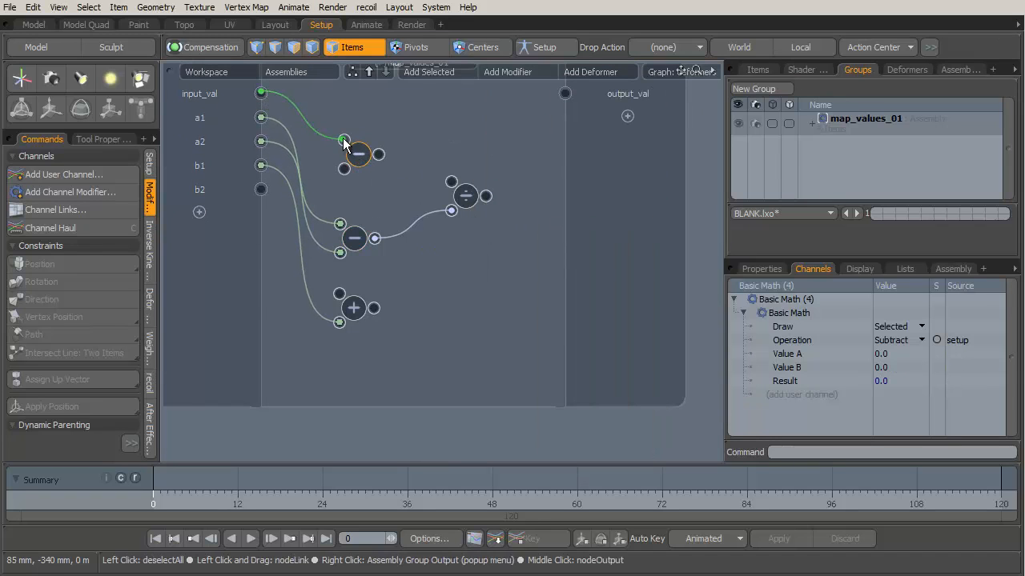
drag(261, 117, 343, 169)
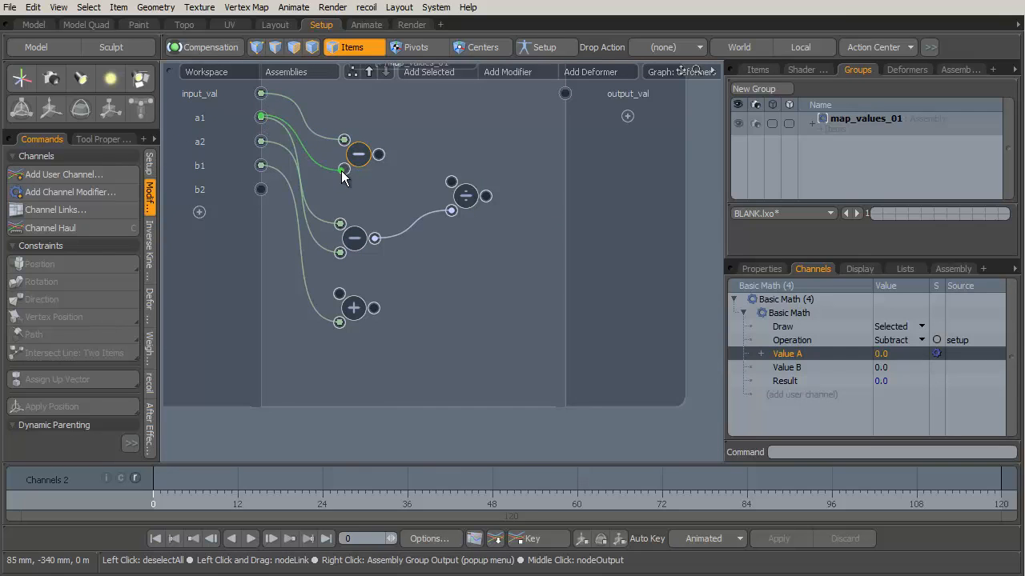
Check the formula in the browser, then add a third Basic Math Subtract node in modo above the other two.
key(alt+Tab)
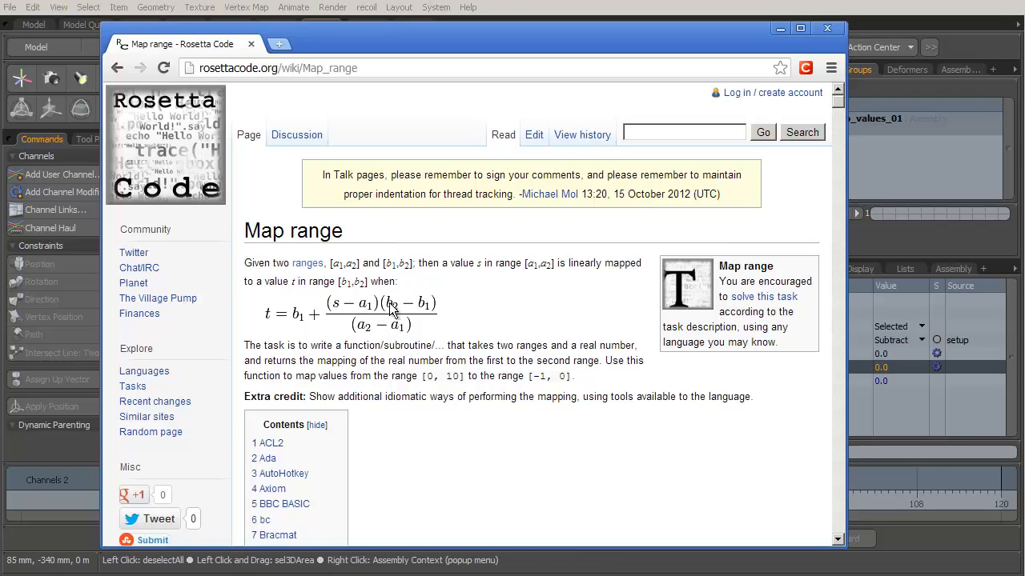
key(alt+Tab)
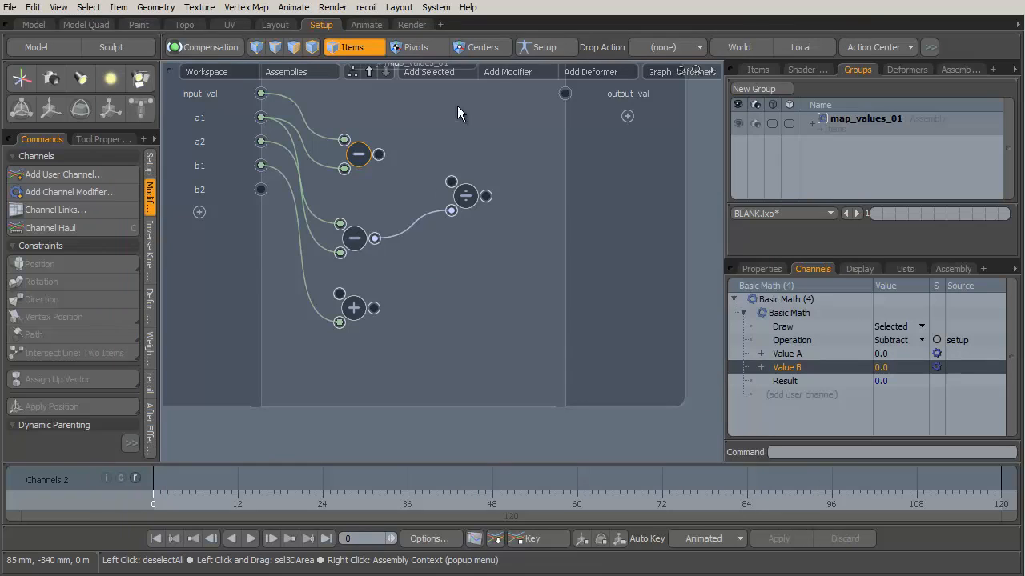
click(511, 75)
mouse_move(523, 106)
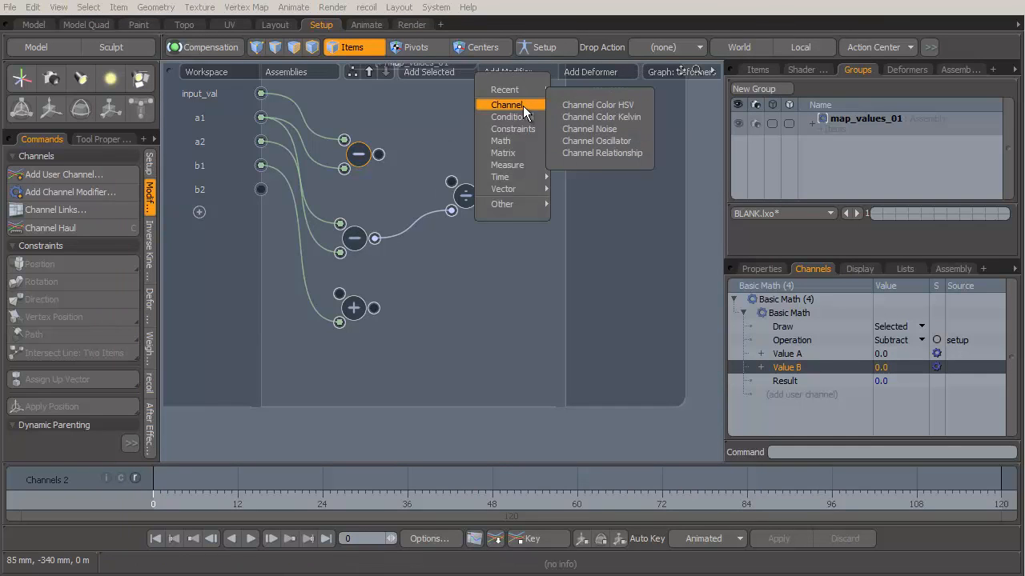
mouse_move(521, 140)
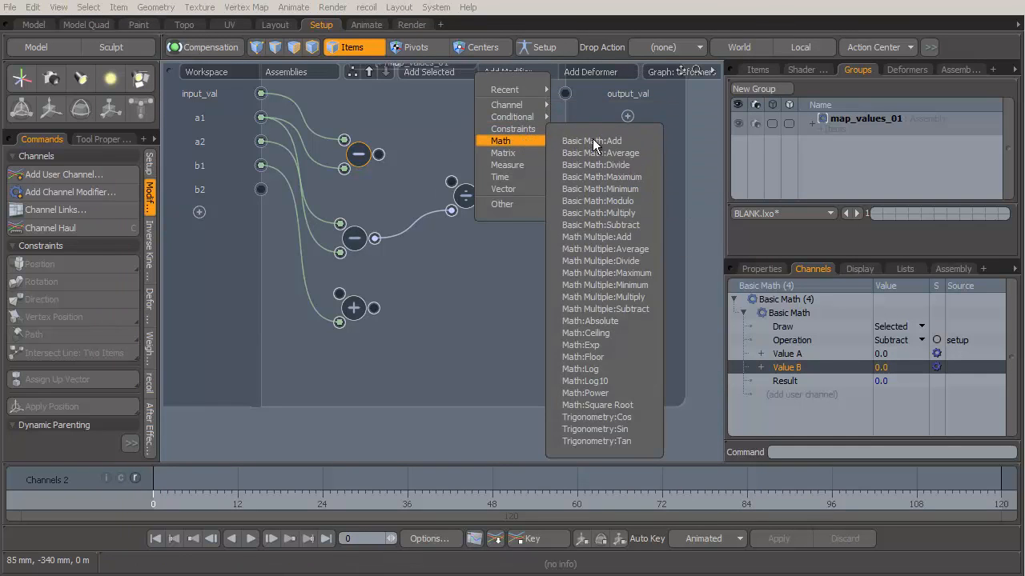
click(622, 225)
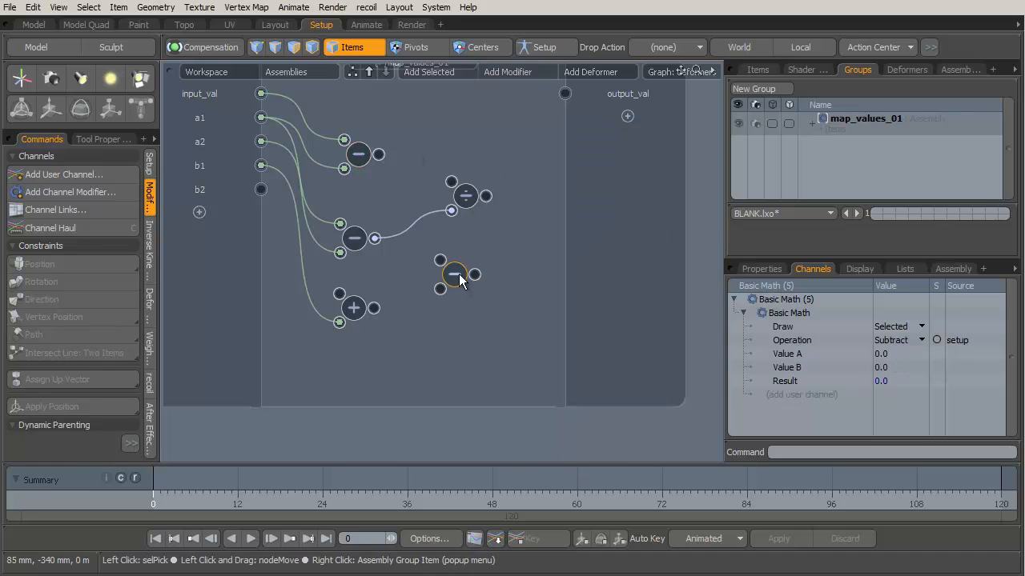
drag(450, 268, 359, 85)
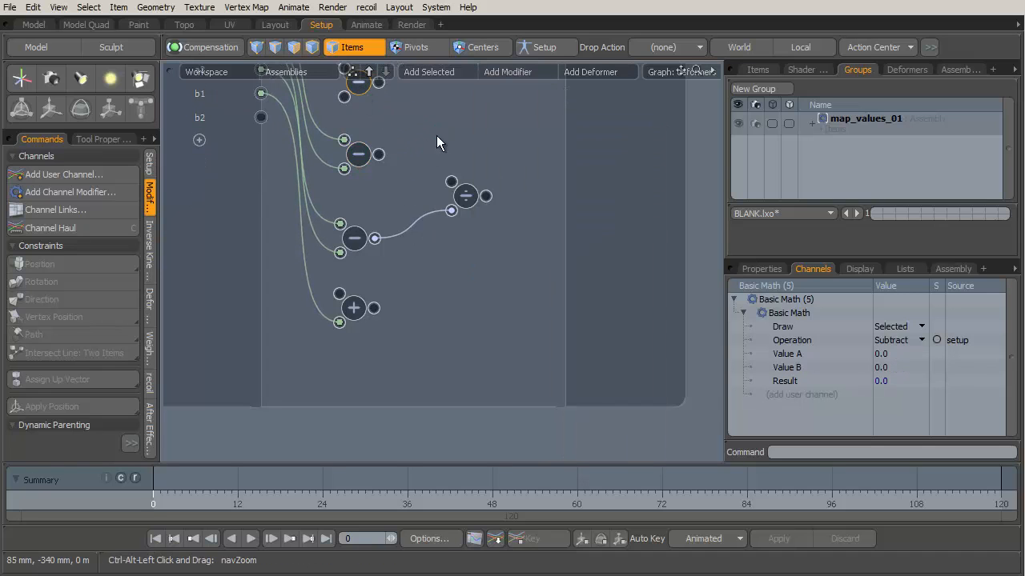
Link b2 to Value A and b1 to Value B of the topmost Subtract node.
ctrl+alt+drag(437, 137, 426, 192)
alt+shift+drag(427, 192, 469, 199)
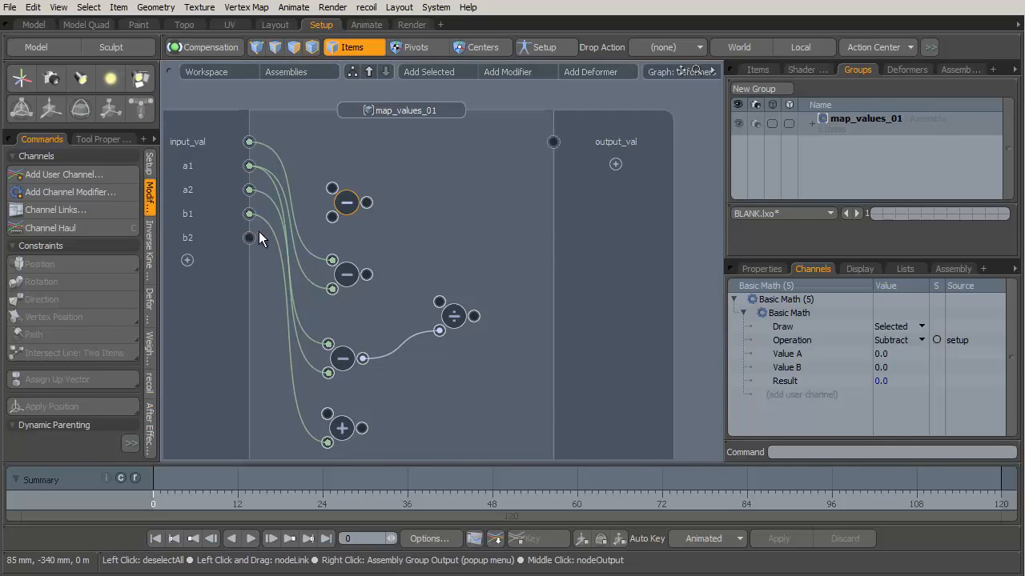
drag(249, 237, 331, 217)
alt+shift+drag(405, 244, 355, 225)
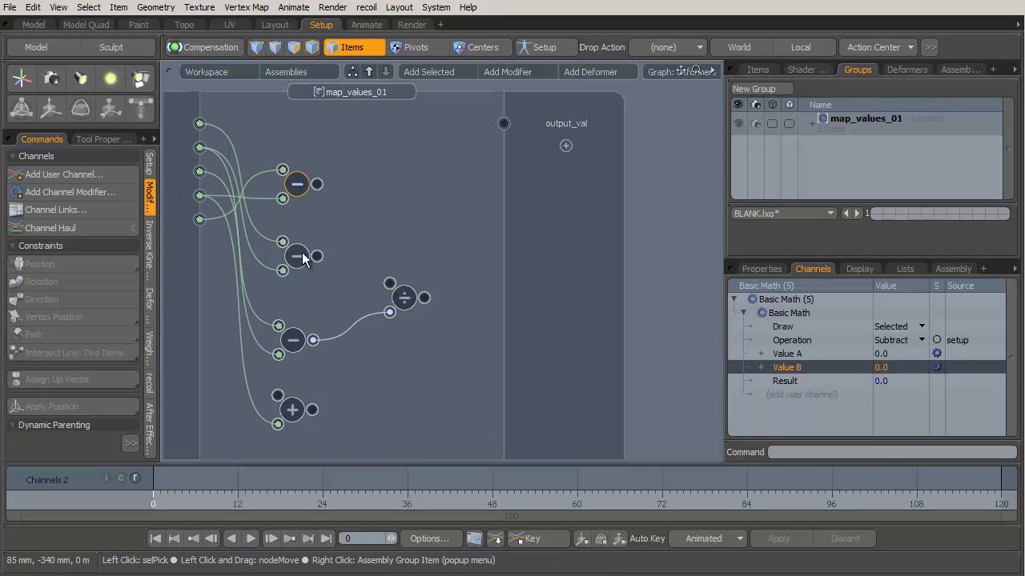
Add a Basic Math Multiply node beside the two upper Subtract nodes, linking the topmost one's Result to Value A and the other's to Value B.
click(366, 100)
click(511, 74)
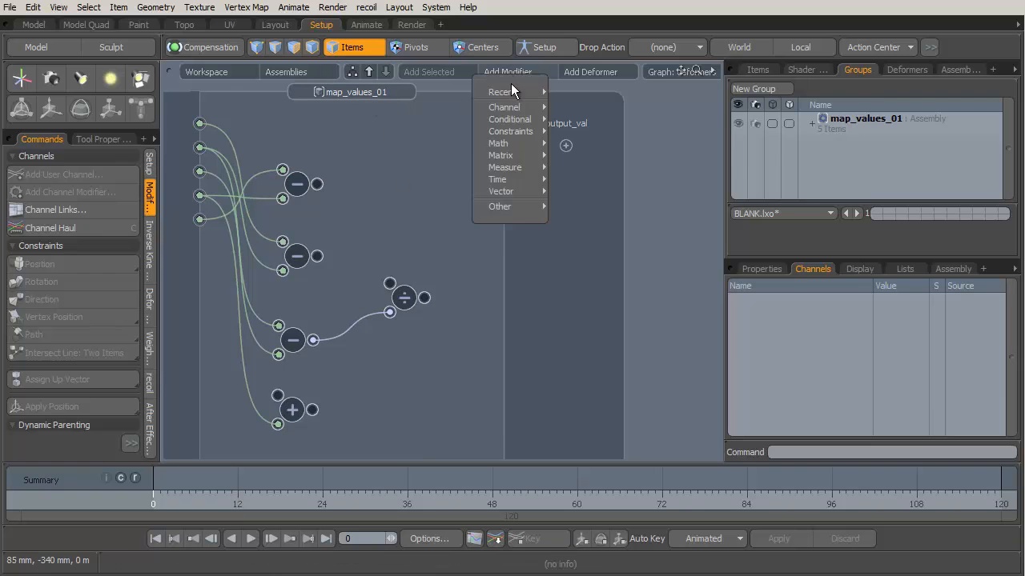
mouse_move(516, 143)
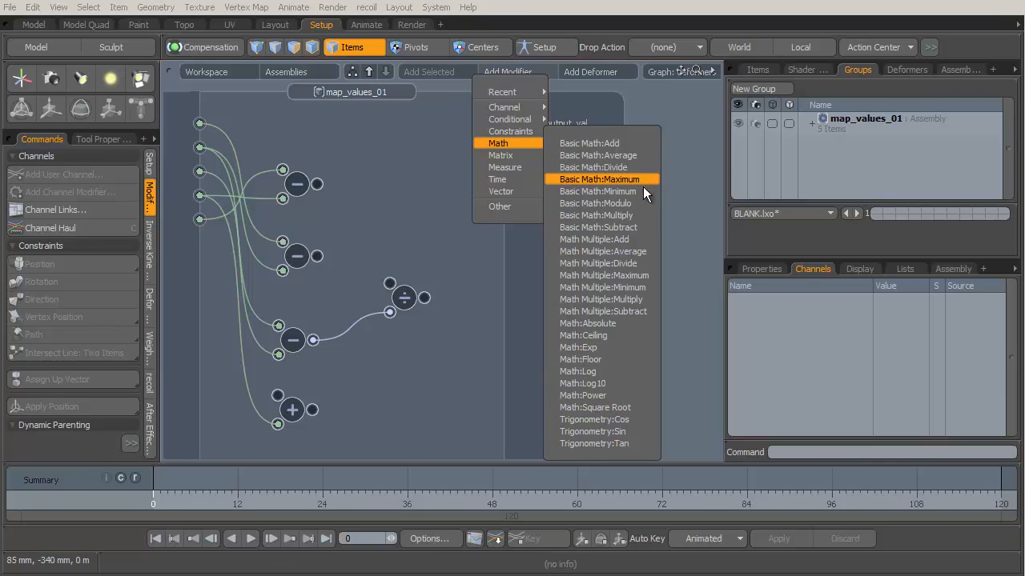
click(641, 214)
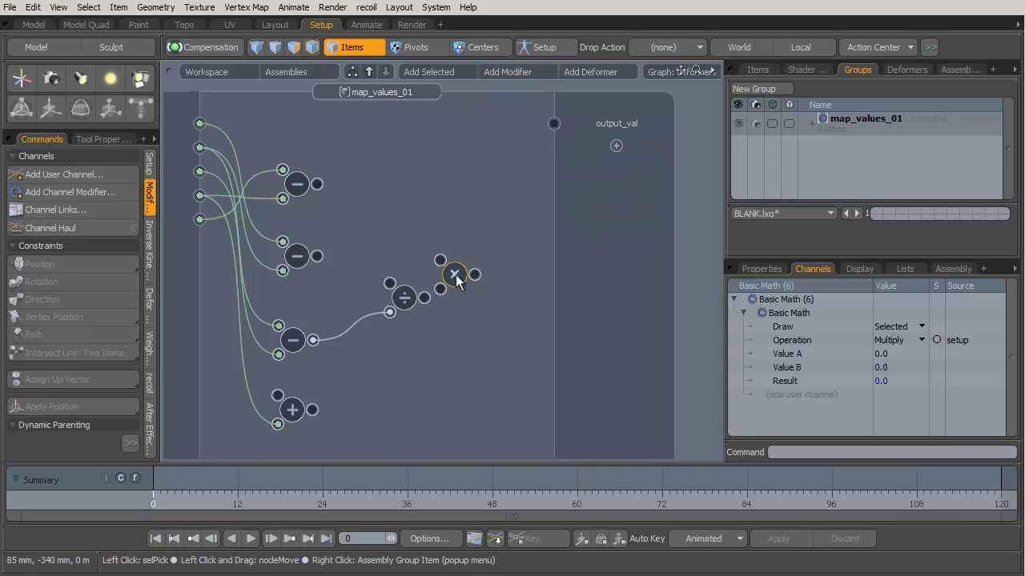
drag(456, 274, 373, 211)
drag(317, 184, 356, 235)
Move the Divide node farther right and, after checking the browser formula, link the Multiply node's Result to its Value A.
drag(409, 300, 481, 273)
key(alt+Tab)
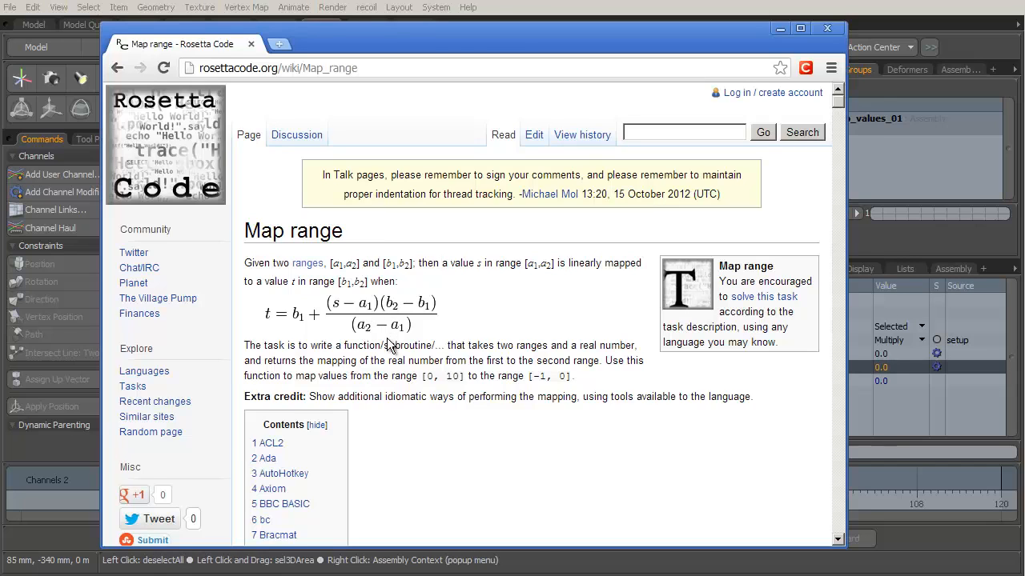
key(alt+Tab)
drag(392, 218, 462, 259)
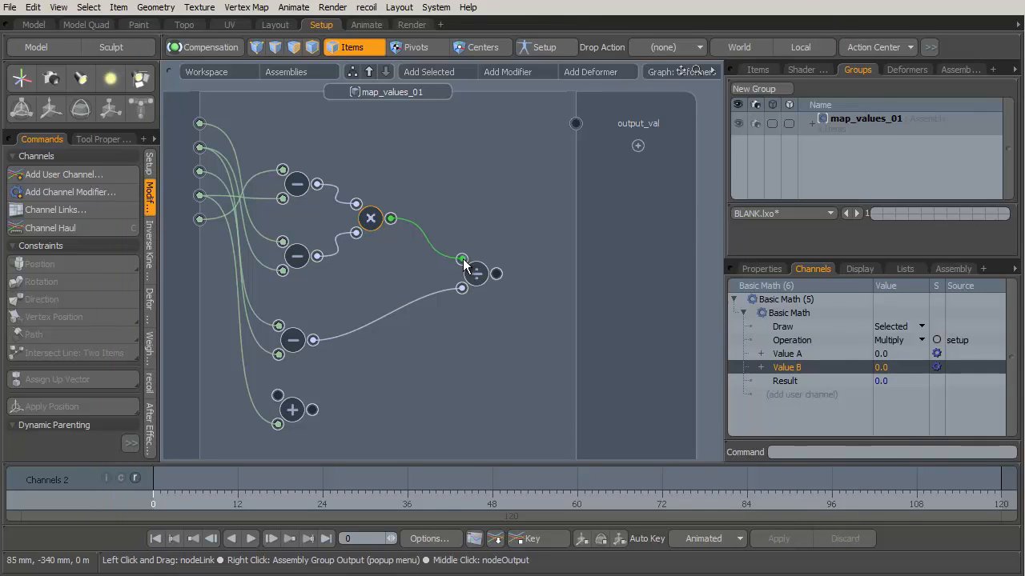
Place the Add node right of the Divide node, recheck the browser formula, and link the Divide node's Result to the Add node's Value A.
drag(294, 412, 565, 358)
key(alt+Tab)
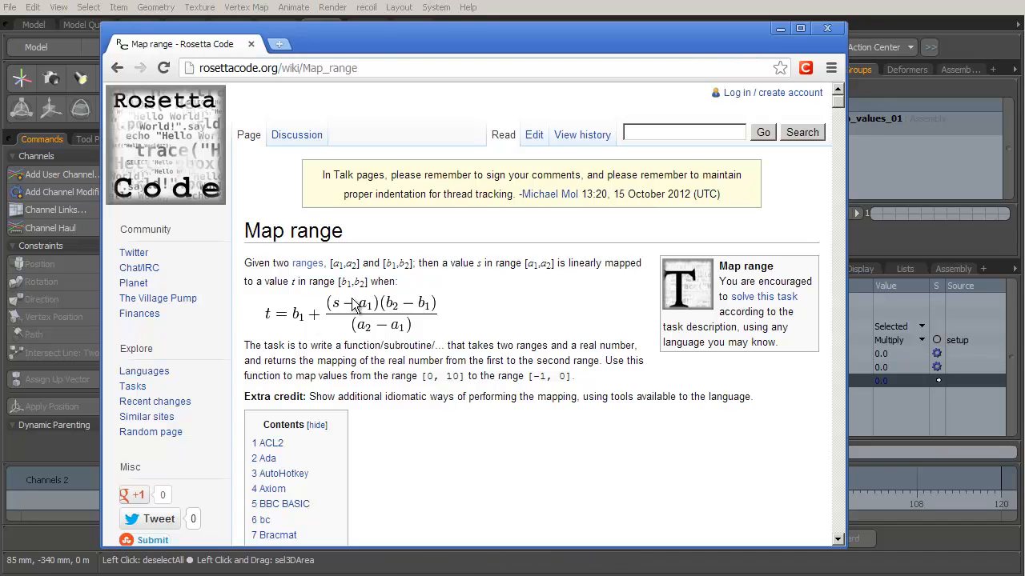
key(alt+Tab)
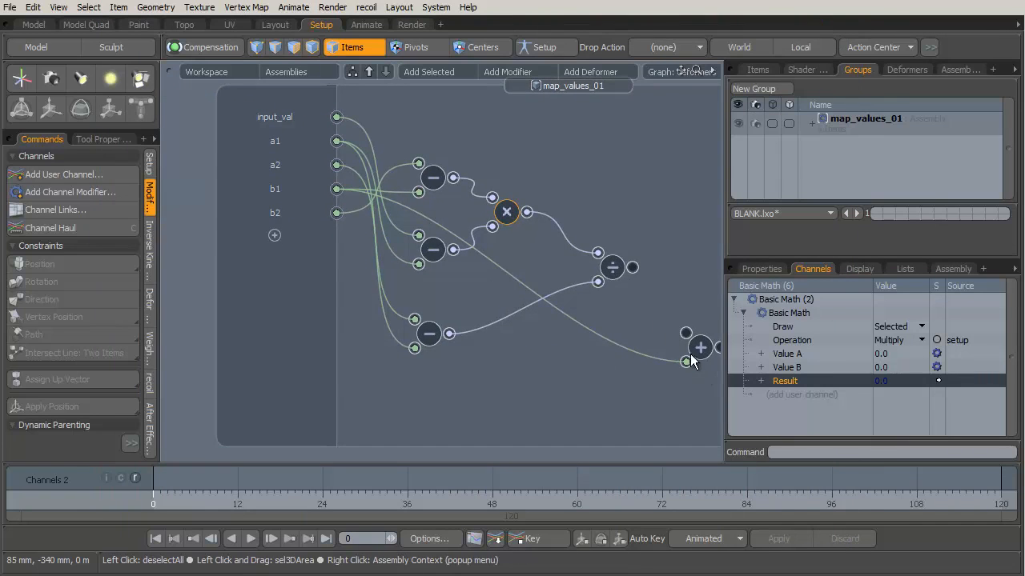
alt+shift+drag(619, 273, 391, 256)
drag(458, 312, 502, 294)
ctrl+alt+drag(450, 263, 504, 250)
alt+shift+drag(504, 251, 472, 289)
click(496, 314)
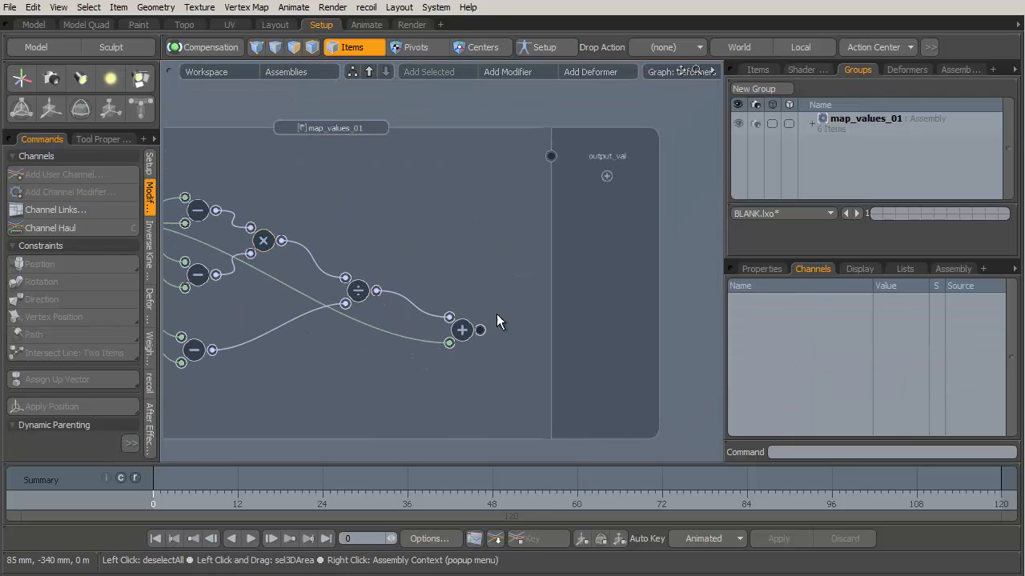
Link the Add node's Result to the assembly's output_val channel.
drag(480, 330, 551, 155)
ctrl+alt+drag(479, 194, 382, 234)
alt+shift+drag(383, 234, 462, 228)
ctrl+alt+drag(463, 228, 510, 228)
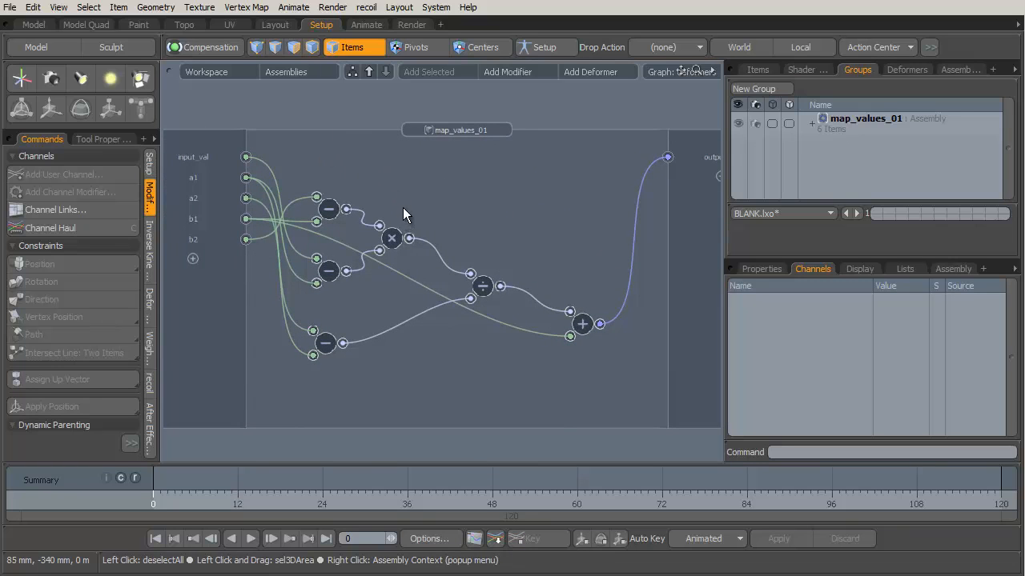
Start saving the map_values_01 assembly as an item preset and browse to Desktop > 01_Assets > 01_Assets-Software > modo > assemblies.
click(369, 71)
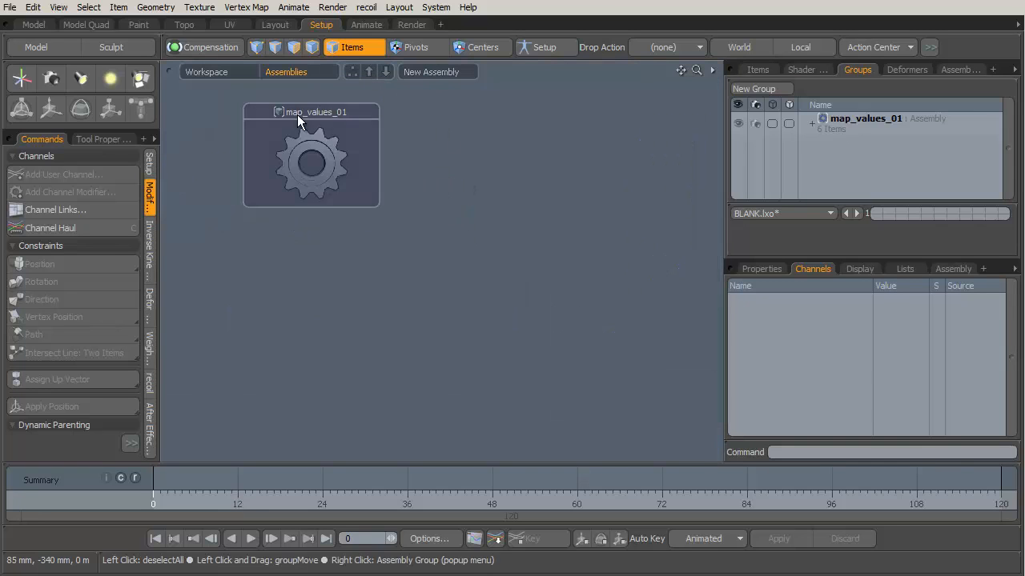
right_click(323, 153)
click(332, 249)
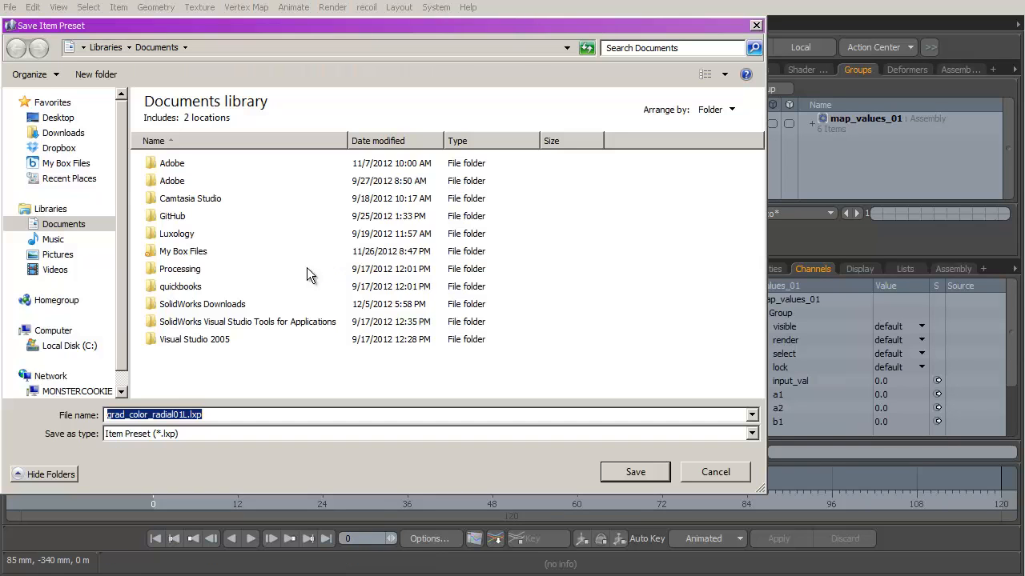
click(50, 118)
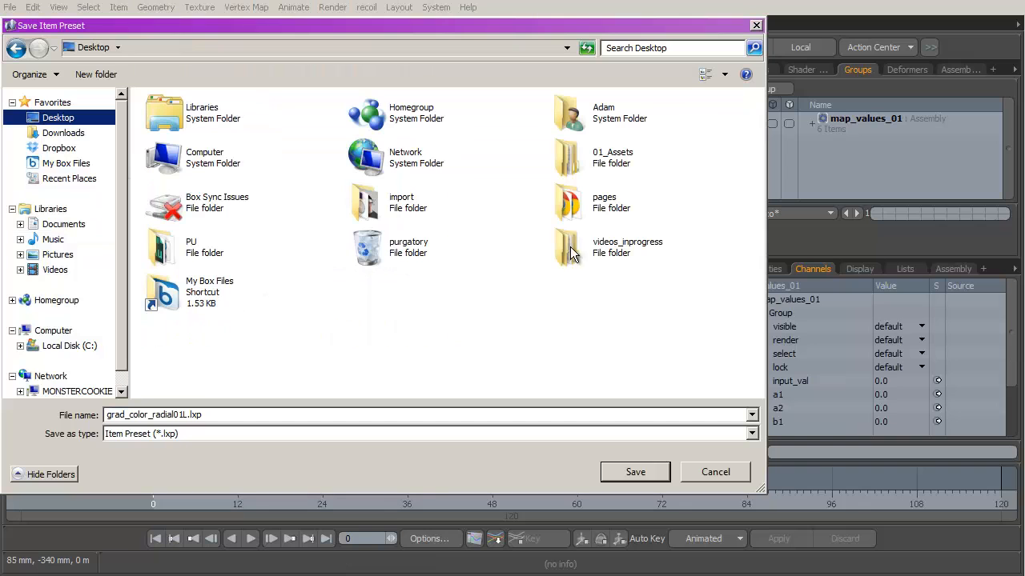
double_click(566, 156)
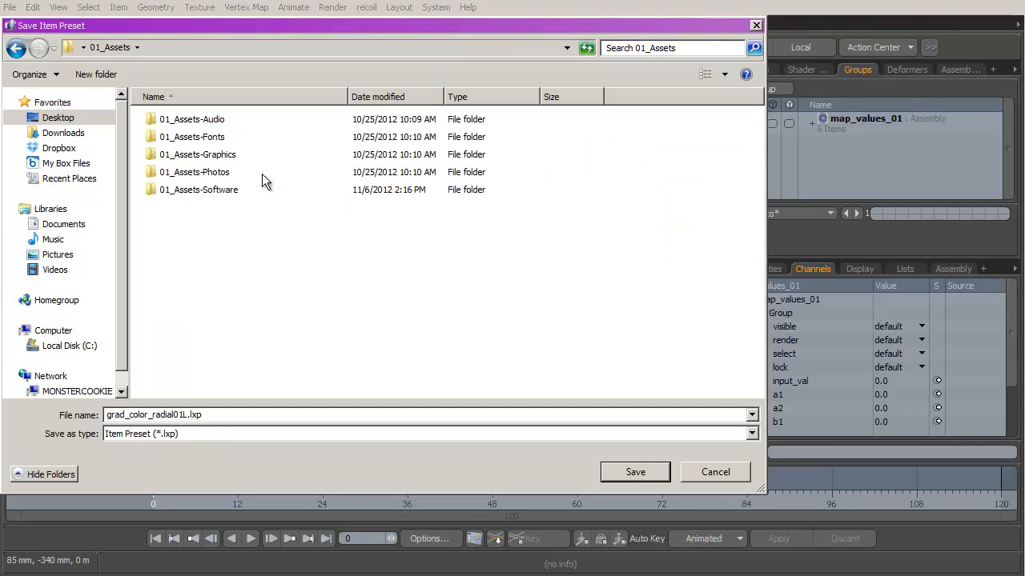
double_click(212, 189)
double_click(193, 121)
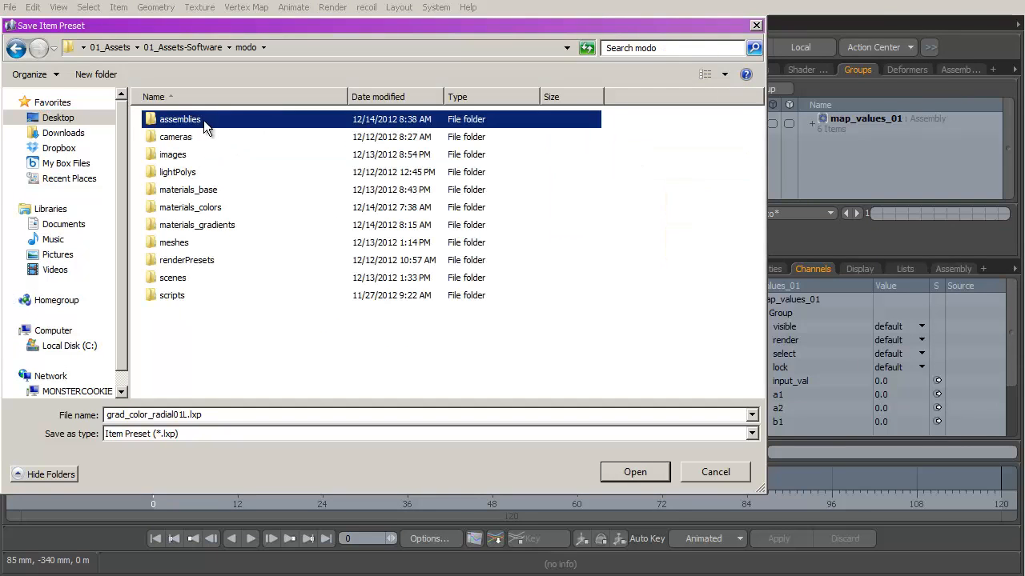
double_click(205, 120)
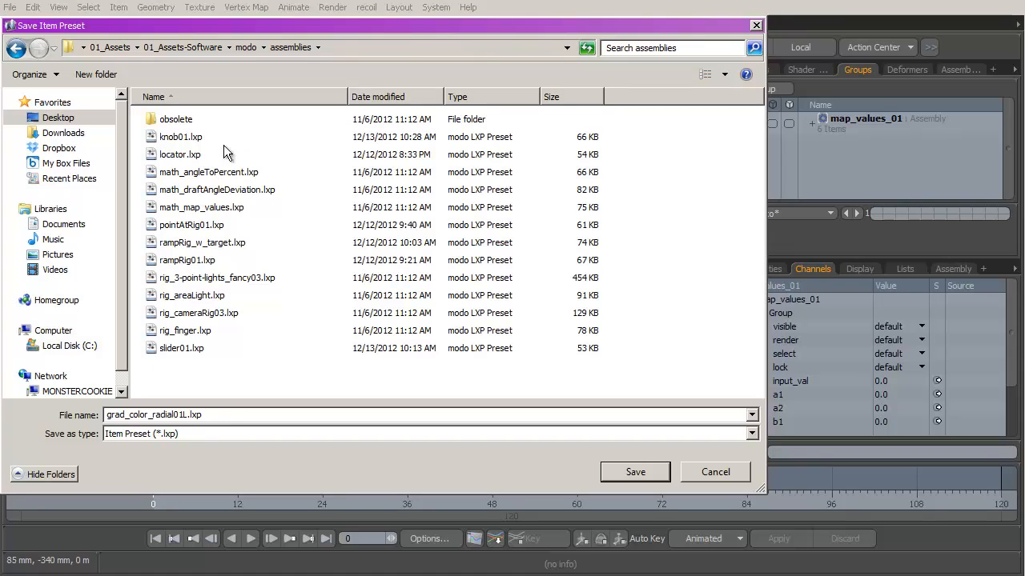
Name the item preset map_values_01 and save it in the assemblies folder.
double_click(217, 414)
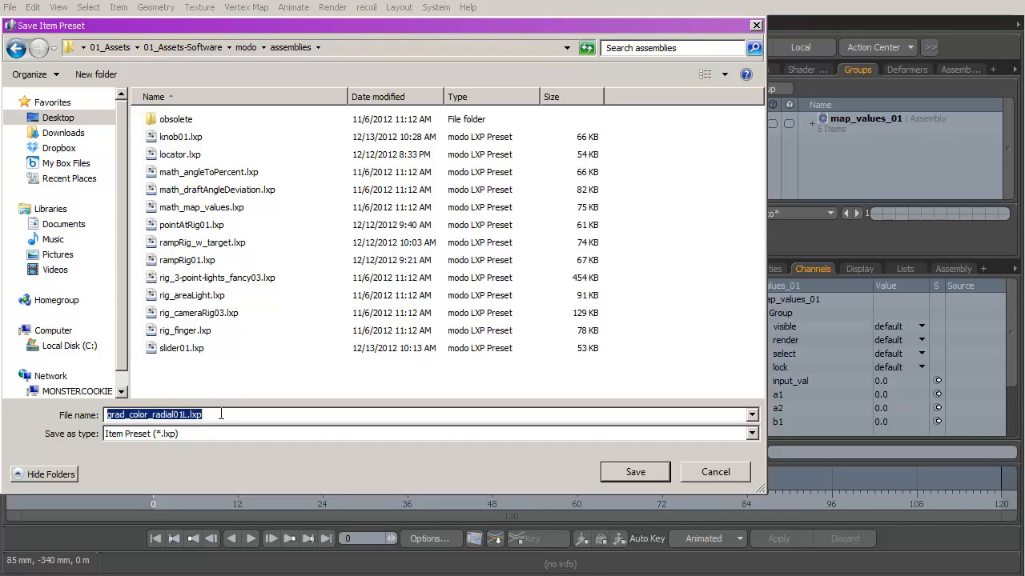
text(map_values_01)
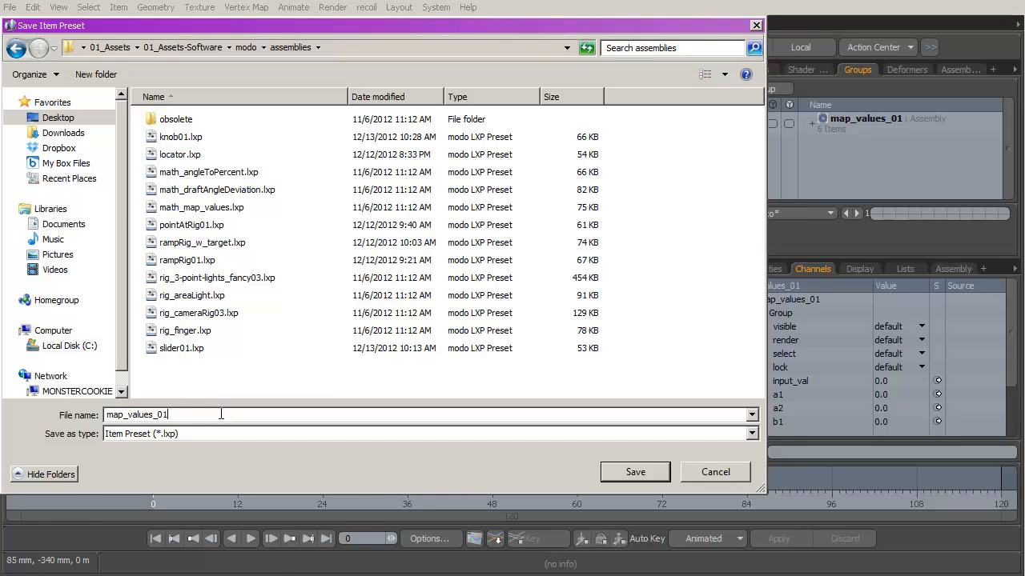
key(Return)
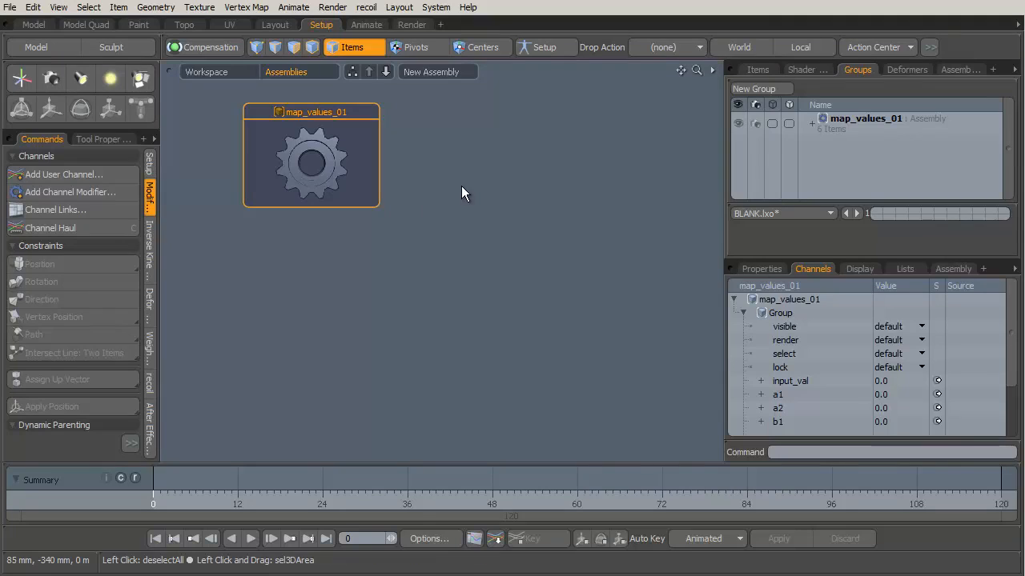
Reopen the map_values_01 assembly, select its group, and set the input range channels a1 to 0 and a2 to 7.
double_click(369, 191)
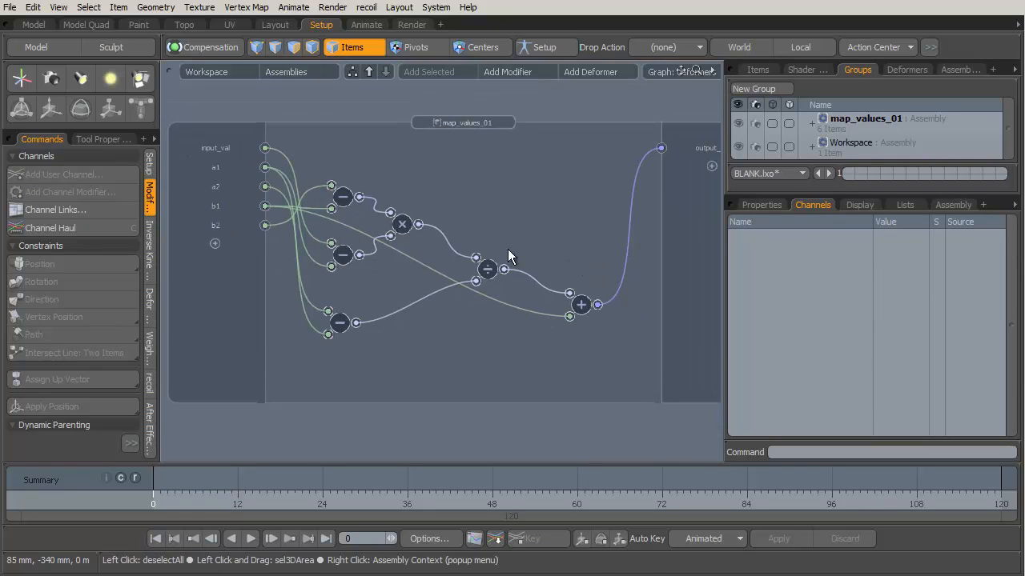
click(859, 120)
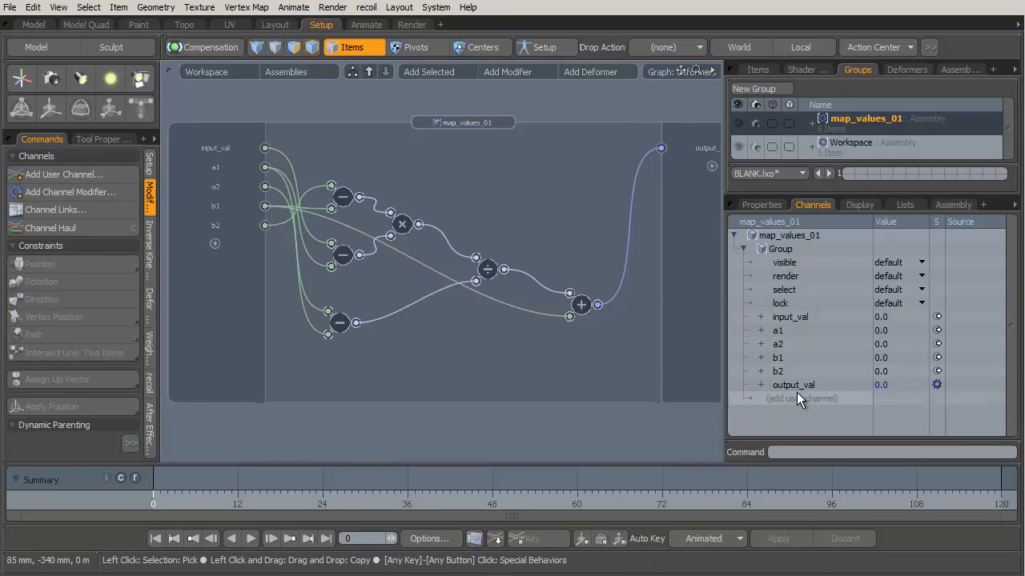
click(814, 316)
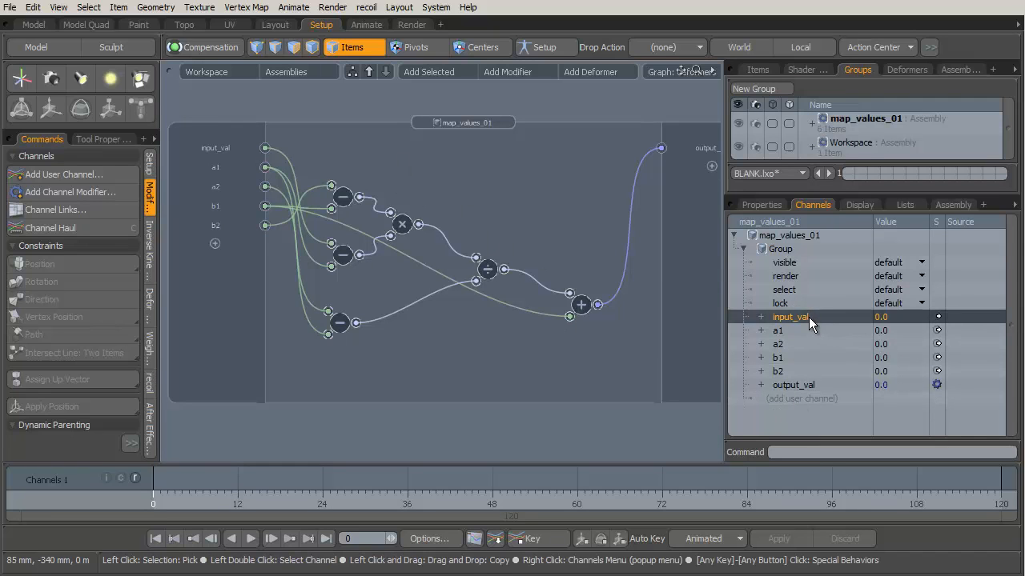
click(889, 331)
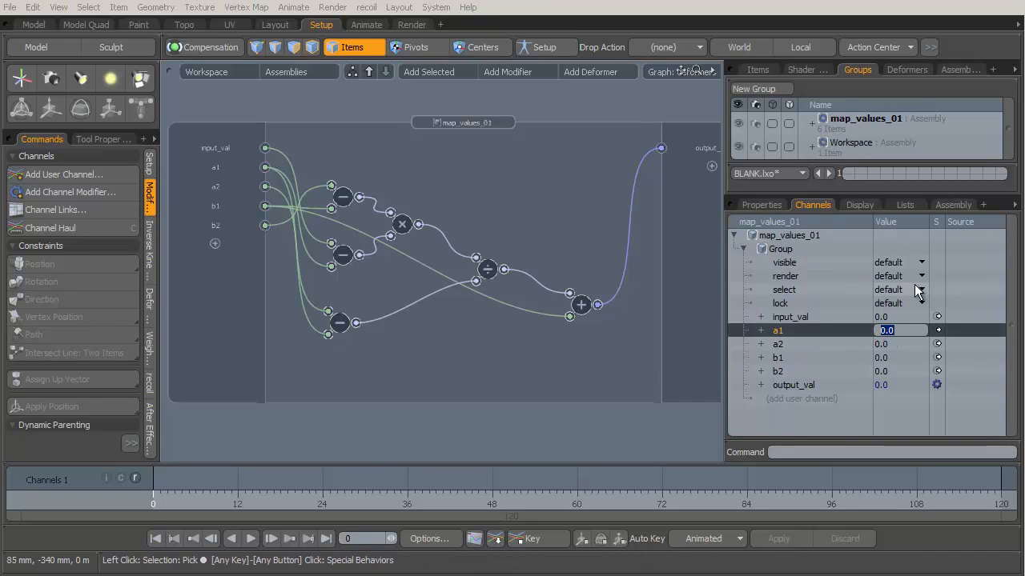
key(Return)
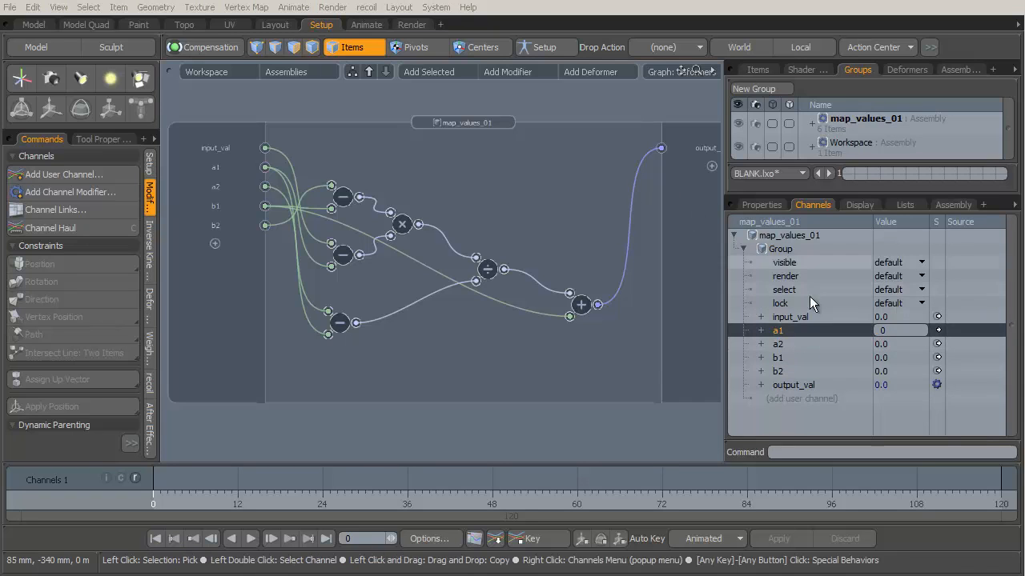
click(883, 344)
click(883, 344)
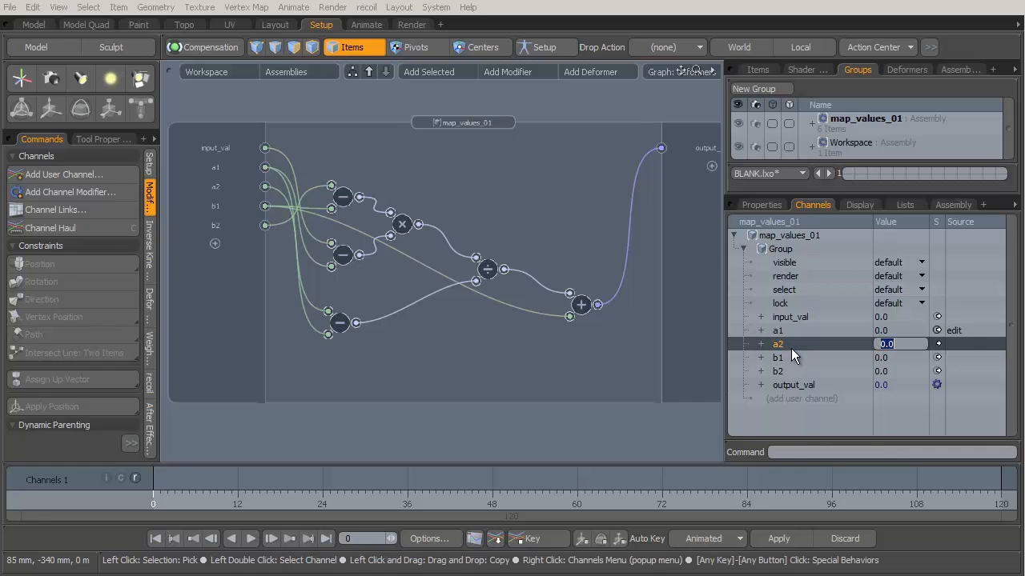
text(7)
key(Return)
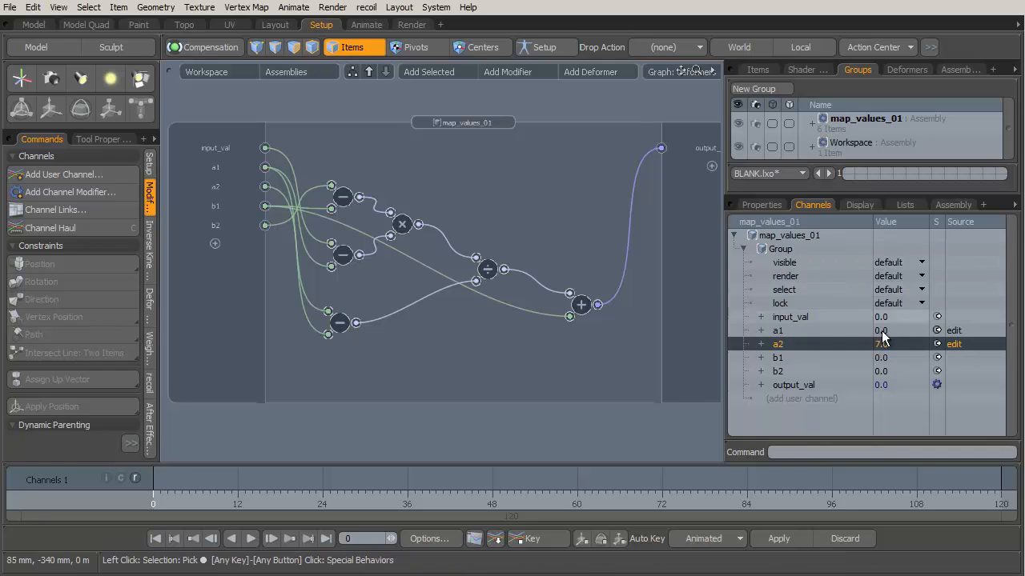
Set the output range's upper bound b2 to 1, keeping b1 at its default.
click(887, 357)
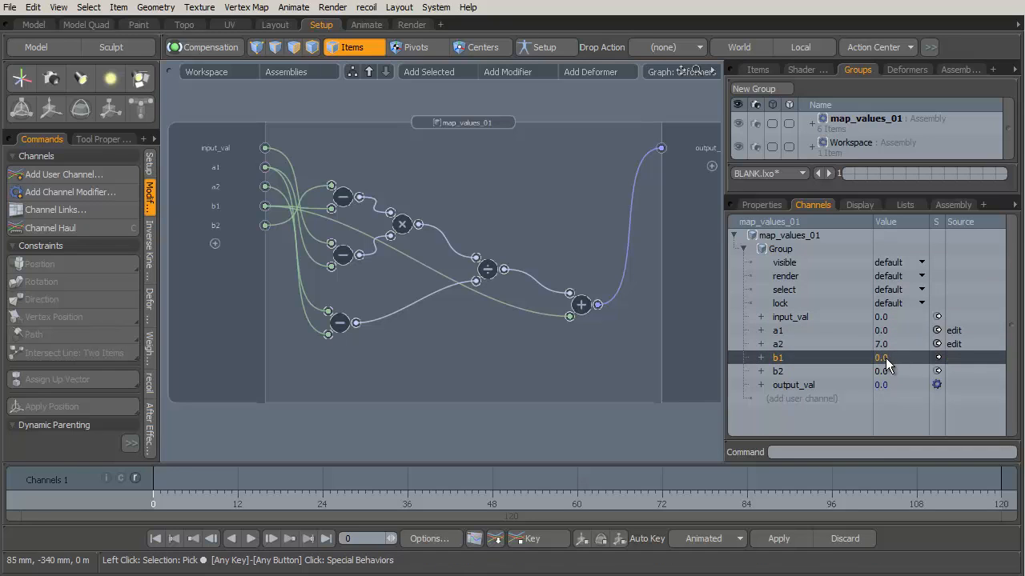
click(888, 371)
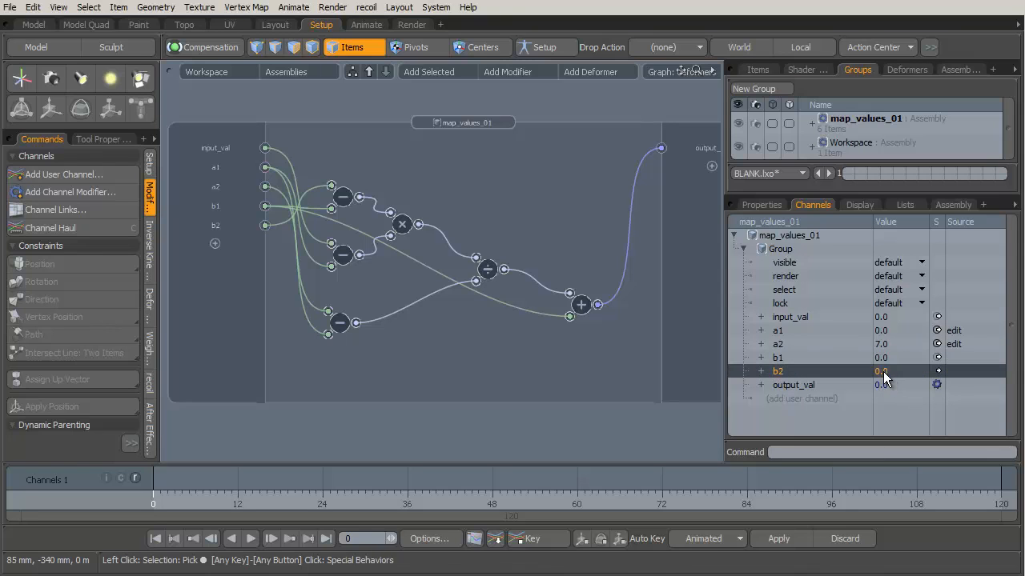
click(883, 372)
text(1)
key(Return)
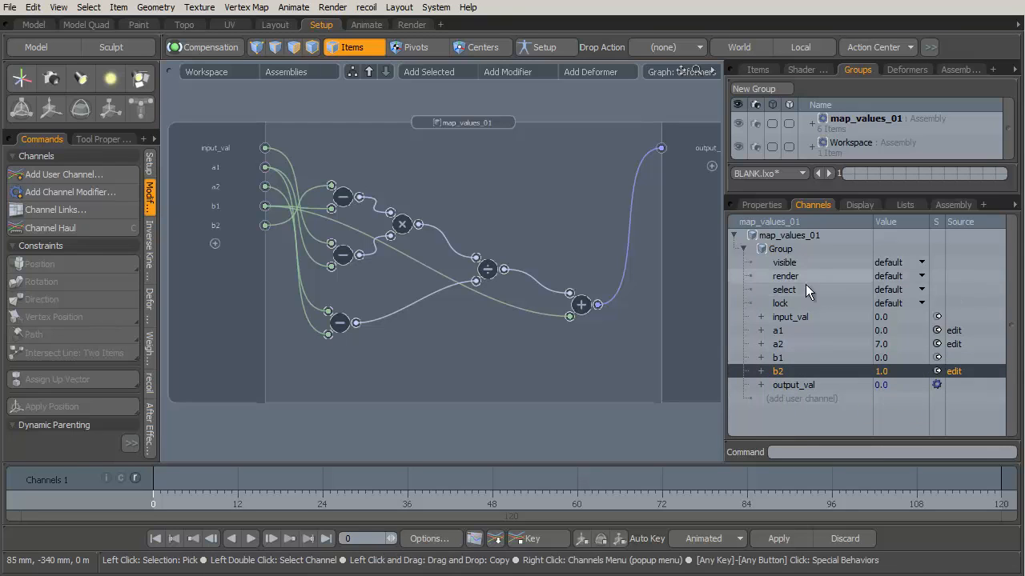
Test the mapping by setting input_val to 3.5, 0.1 and 7 in turn and checking output_val each time.
click(887, 318)
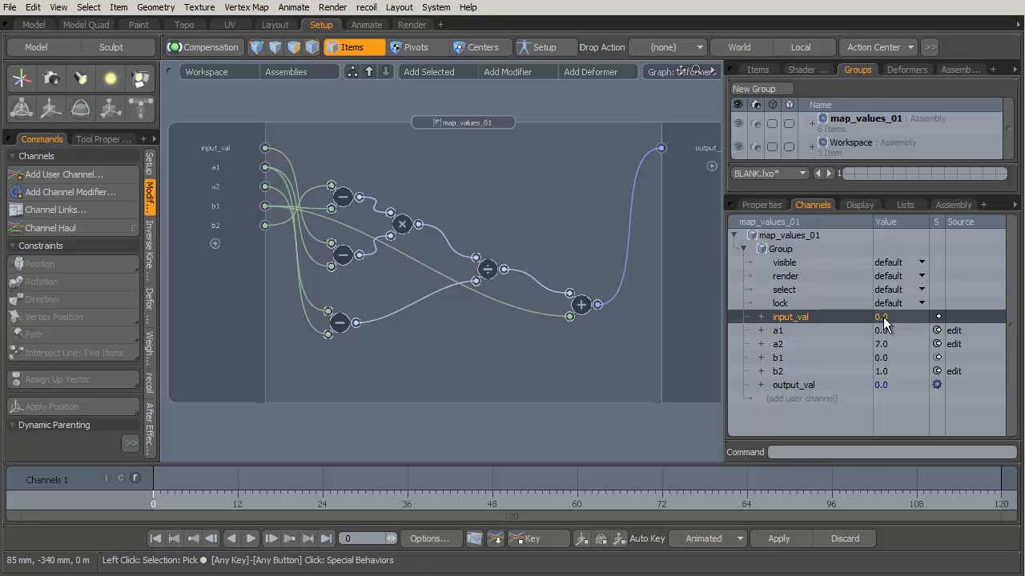
click(883, 317)
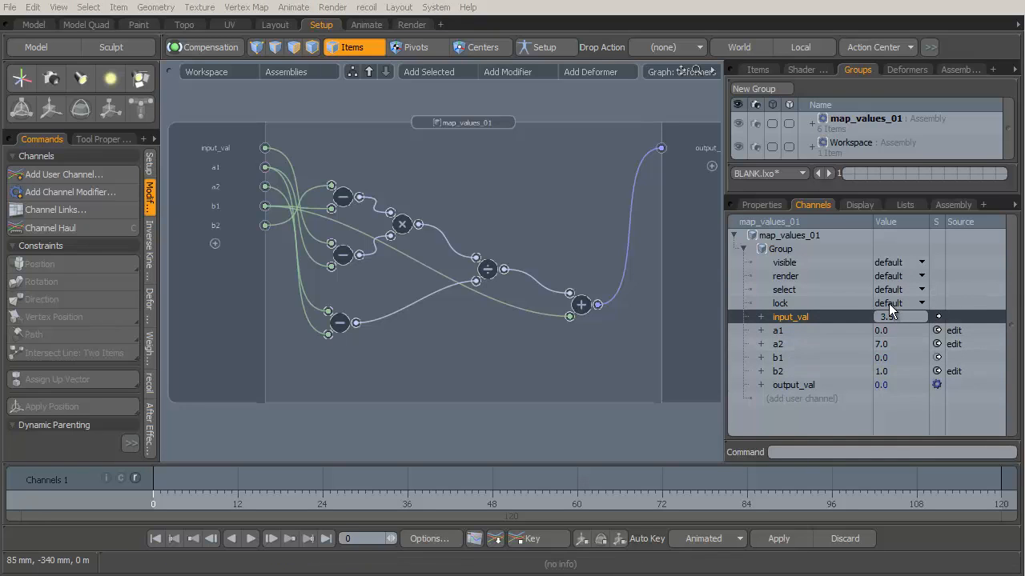
key(Return)
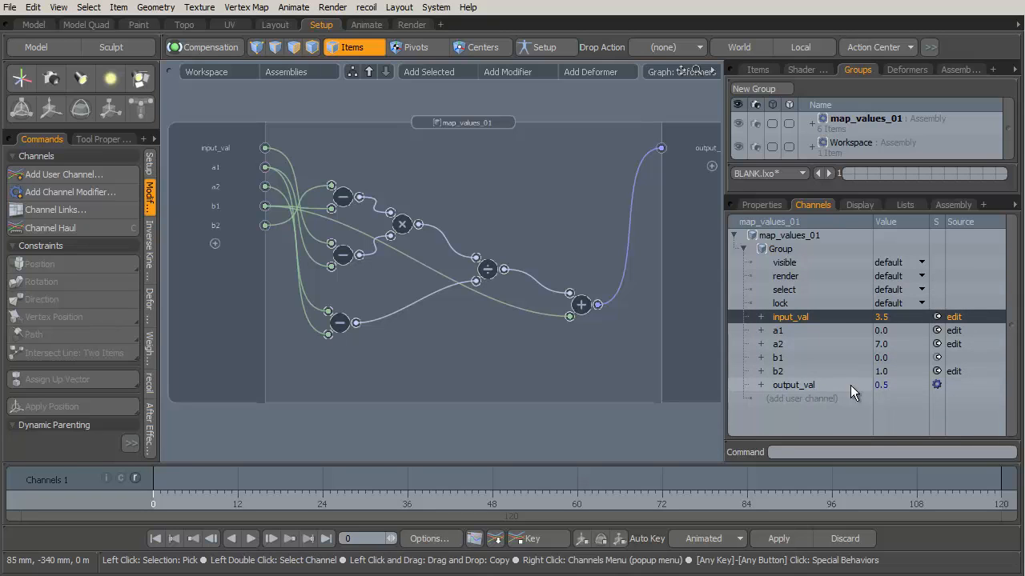
click(882, 319)
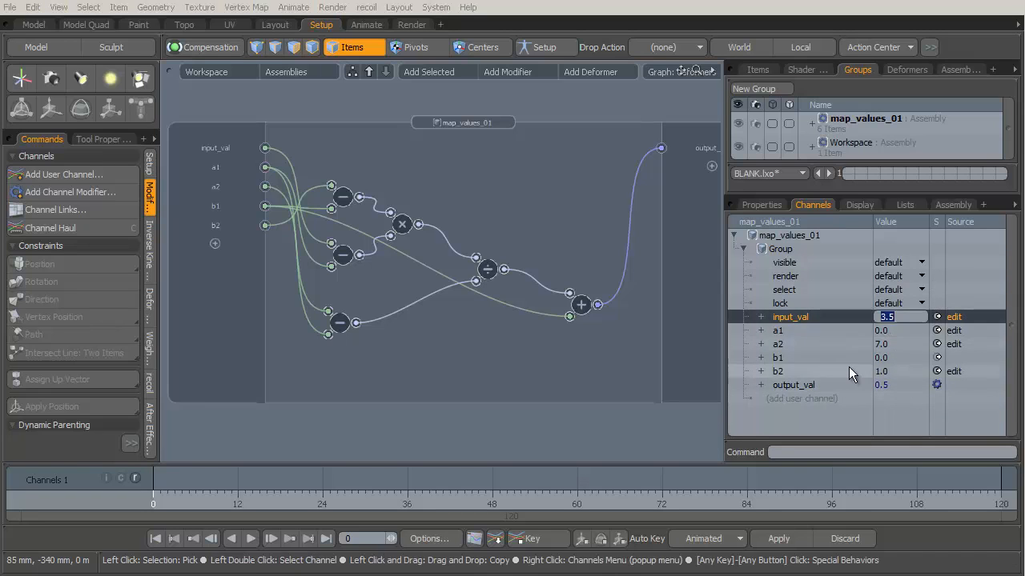
text(0.1)
key(Return)
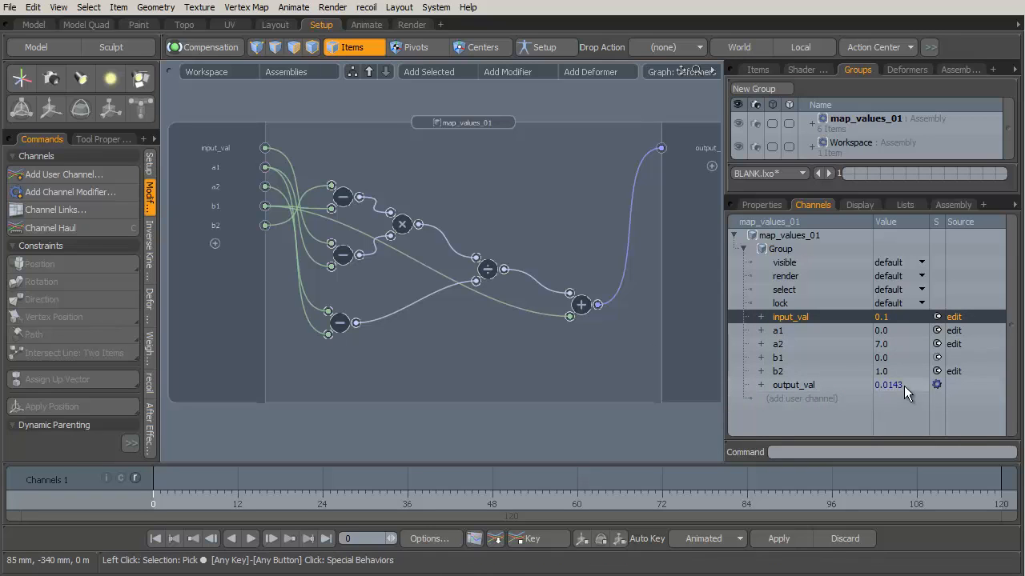
click(893, 318)
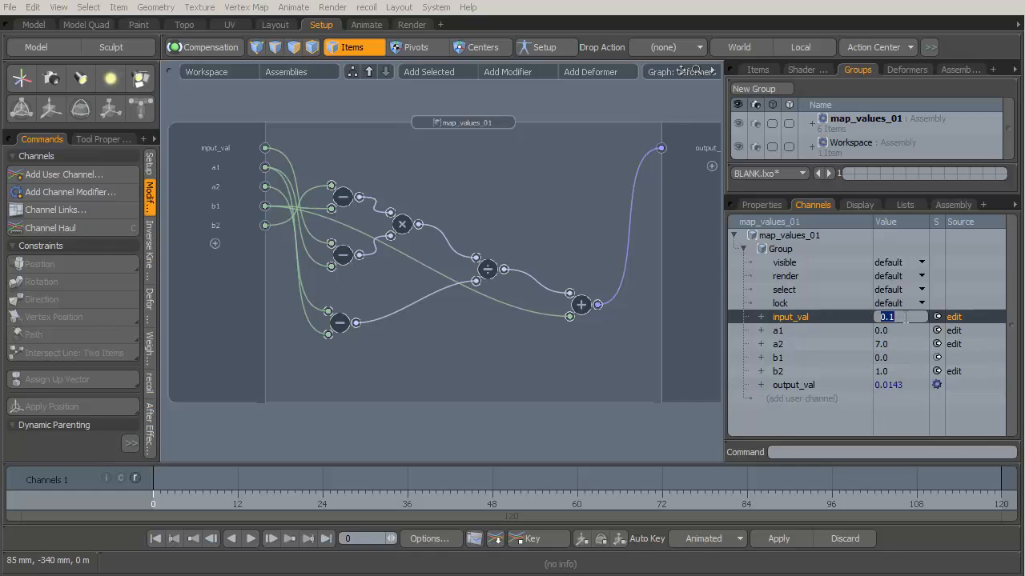
text(7)
key(Return)
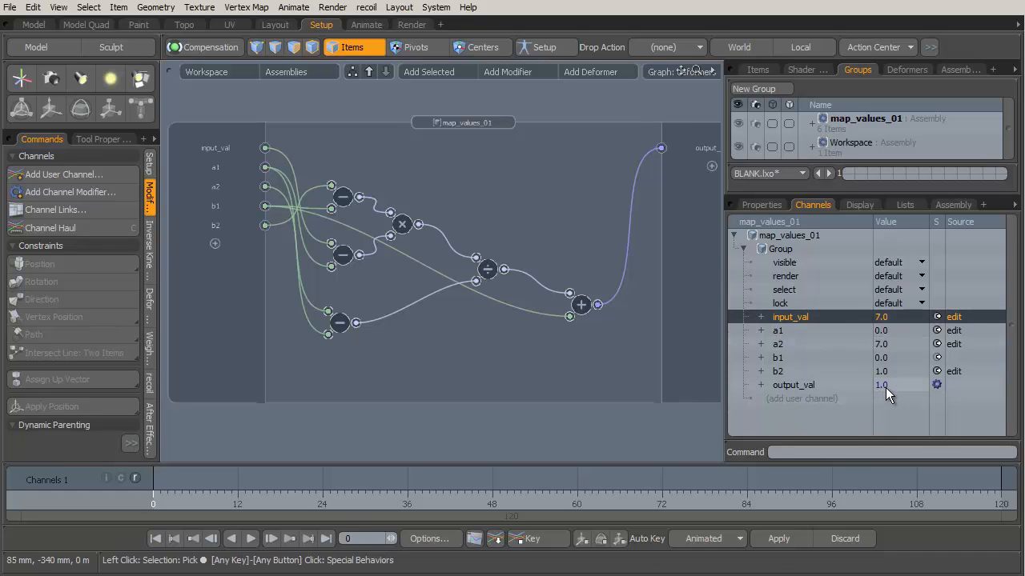
Set input_val to 8 to test a value beyond the input range, and view the whole node graph.
click(890, 321)
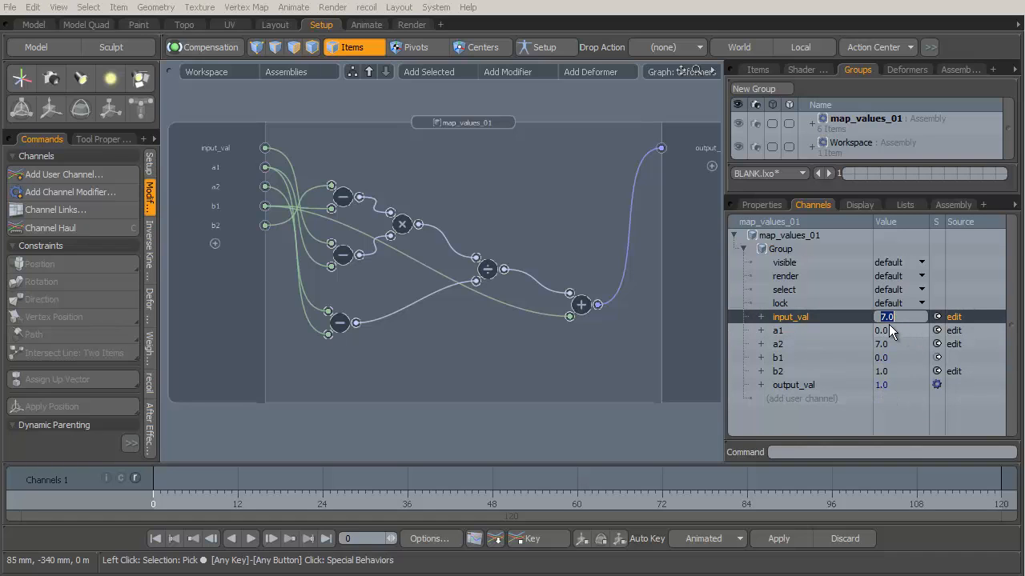
text(8)
key(Return)
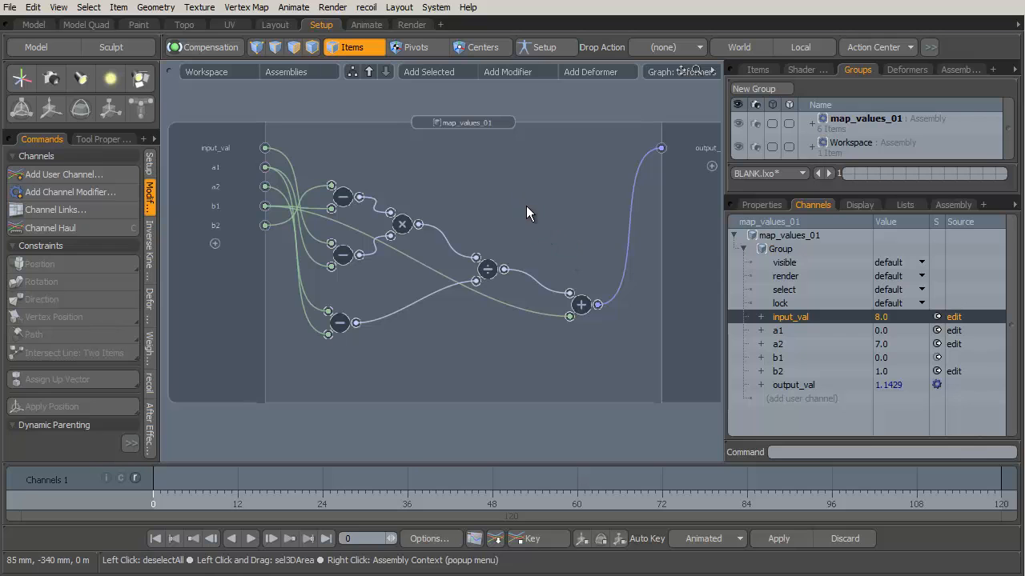
ctrl+alt+drag(519, 202, 505, 254)
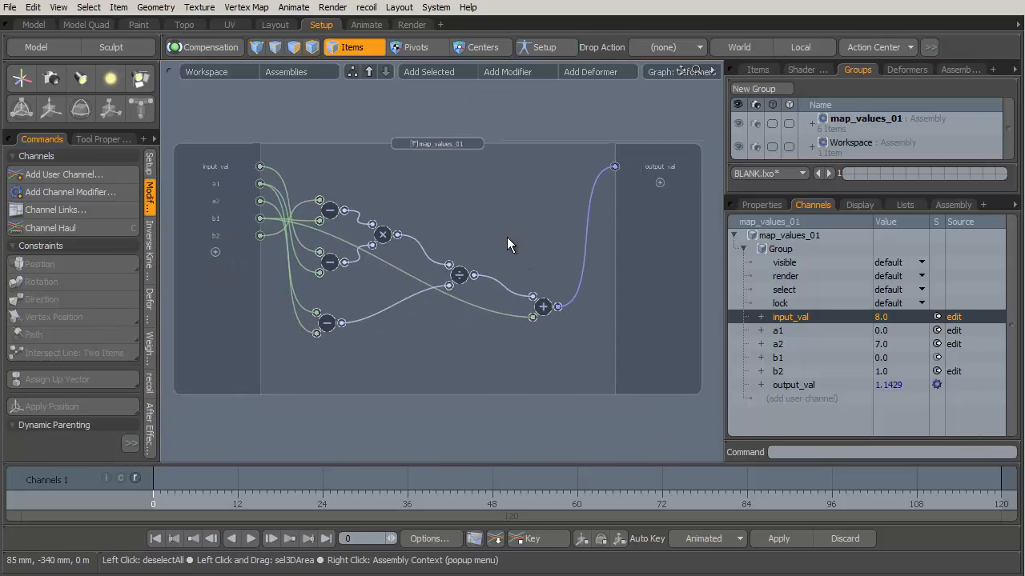